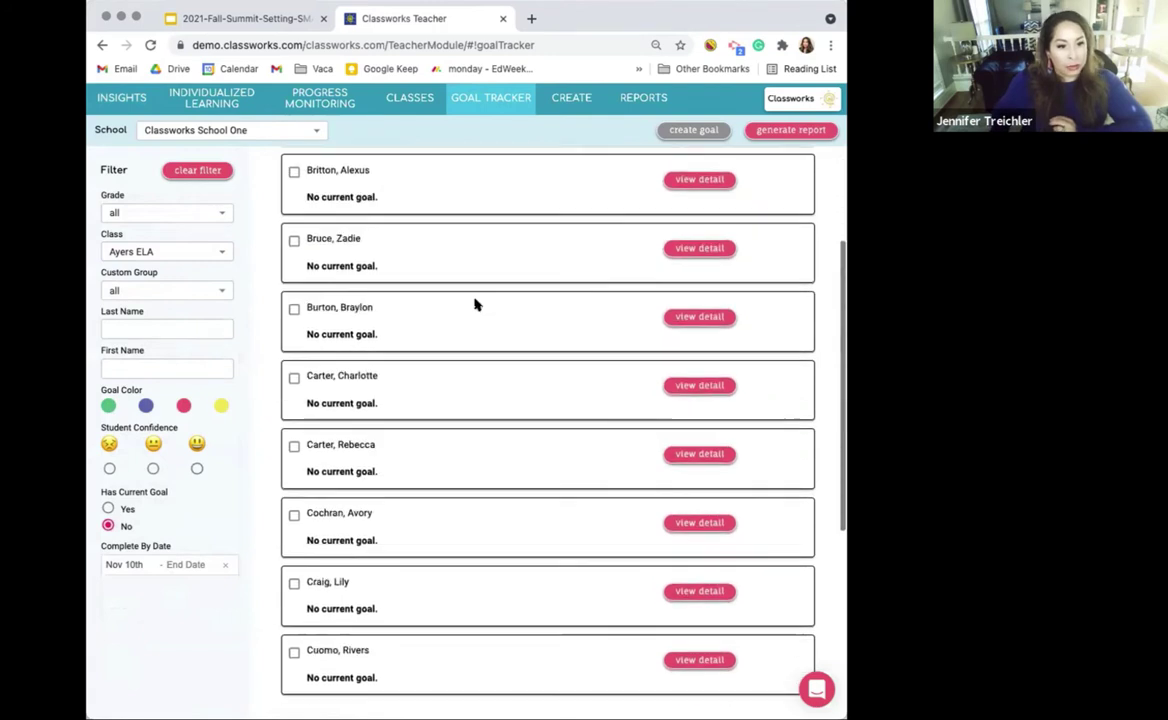
- Select all listed students without a current goal and start a bulk goal for them
{"action": "scroll", "coordinate": [474, 302], "scroll_direction": "up", "scroll_amount": 3}
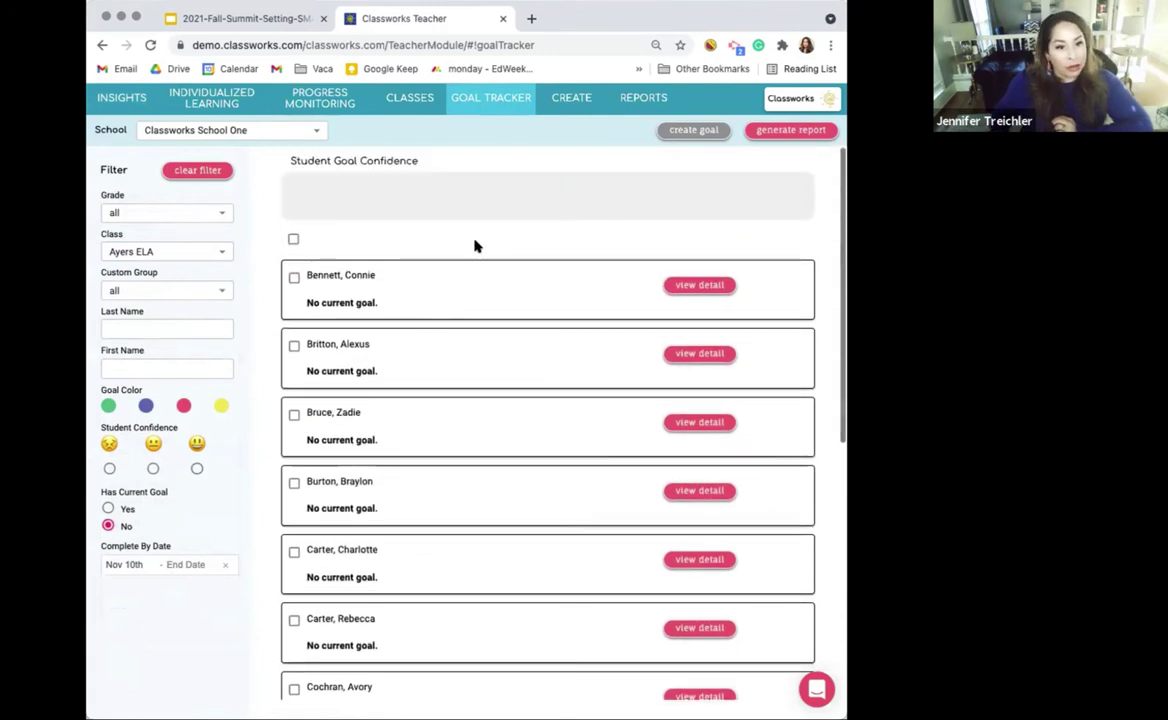
{"action": "left_click", "coordinate": [292, 240]}
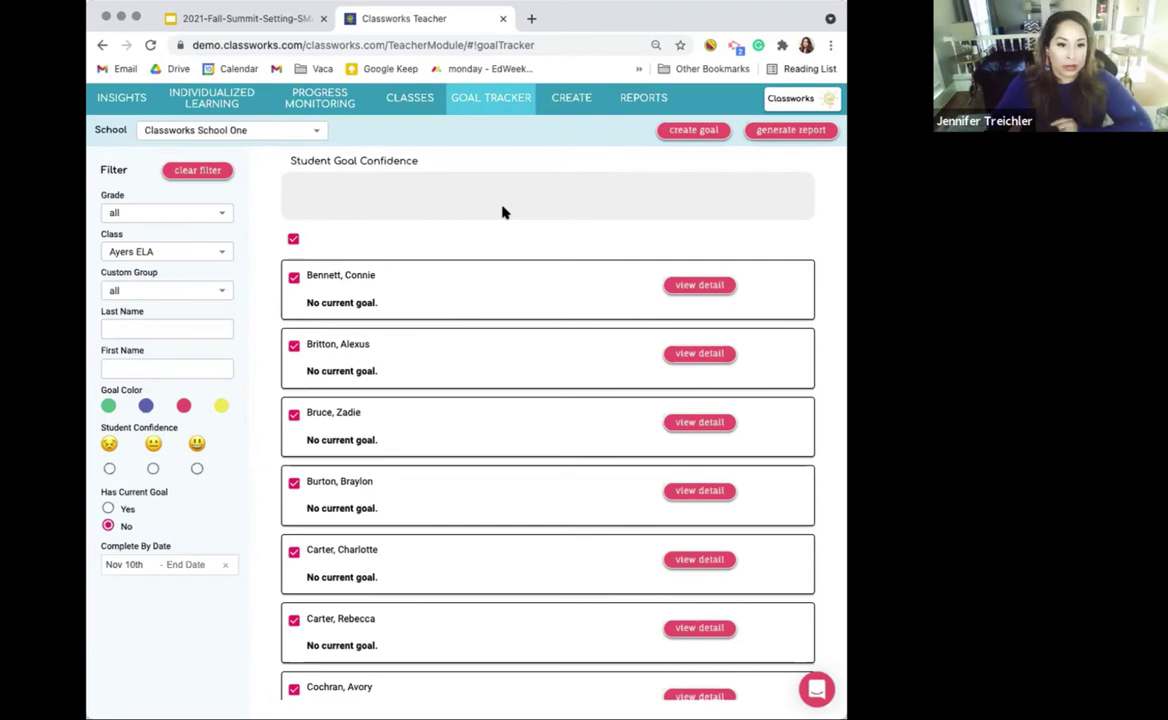
{"action": "left_click", "coordinate": [687, 132]}
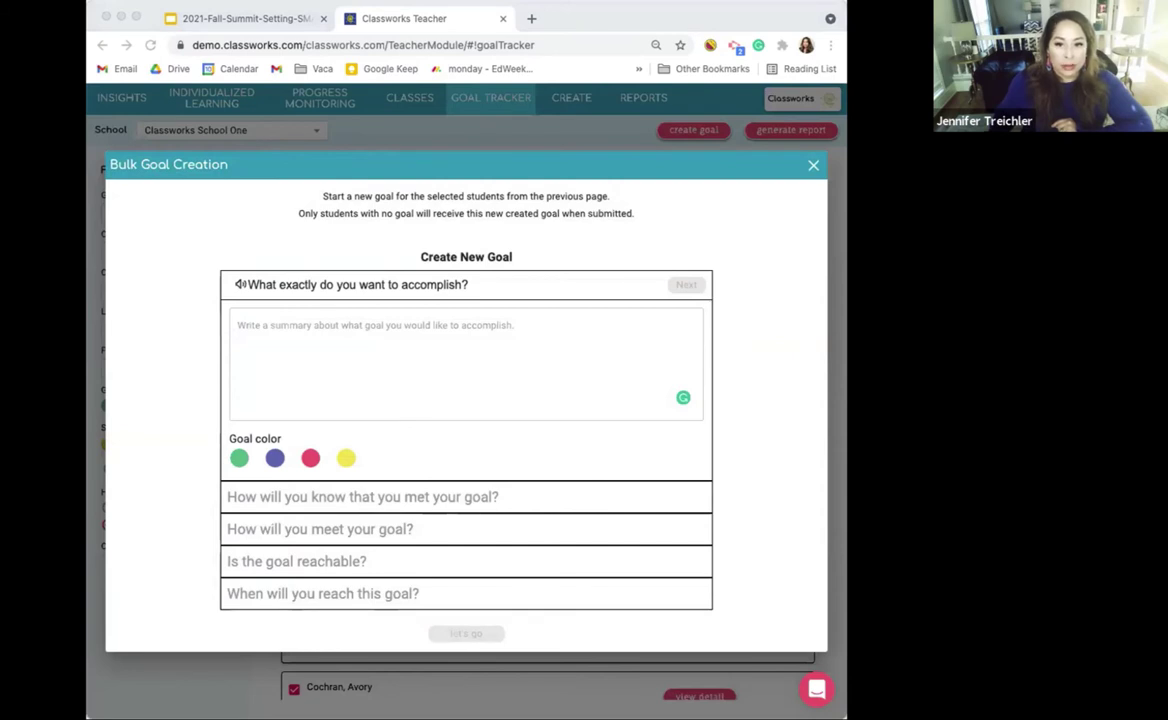
- Enter "will complete 2 classworks units at 80%" as what to accomplish, choose the red goal color, and advance to the following question
{"action": "left_click", "coordinate": [345, 372]}
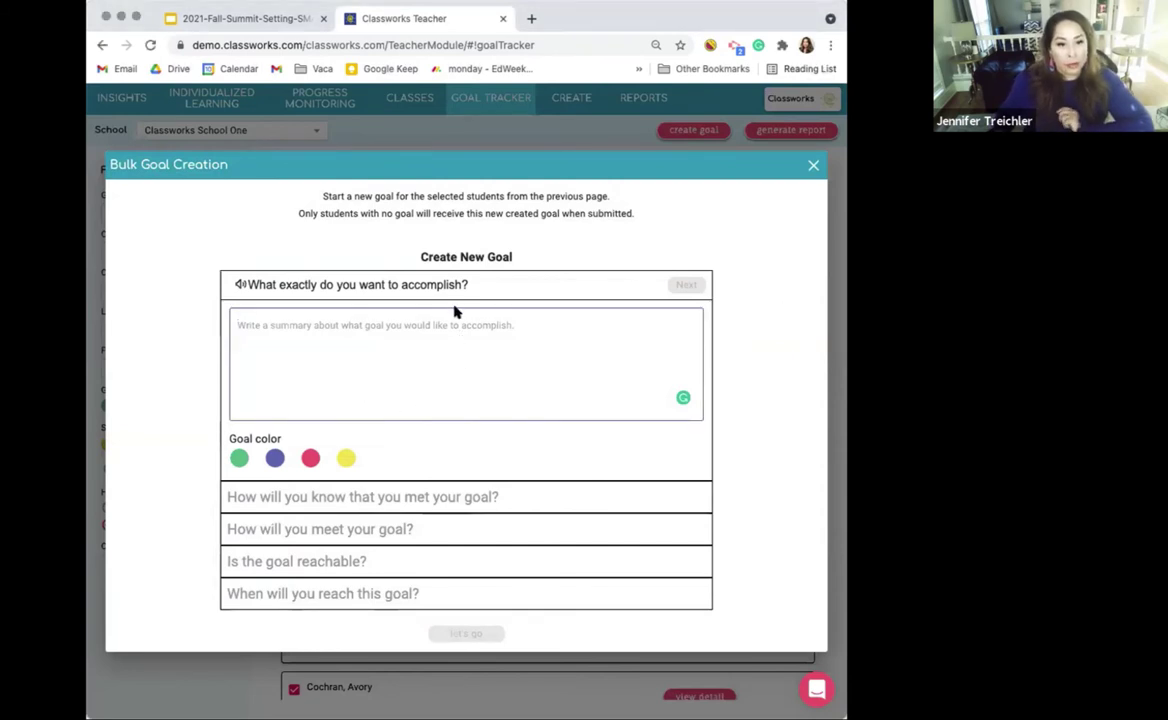
{"action": "mouse_move", "coordinate": [820, 295]}
{"action": "left_mouse_down"}
{"action": "mouse_move", "coordinate": [765, 295]}
{"action": "mouse_move", "coordinate": [820, 295]}
{"action": "left_mouse_up"}
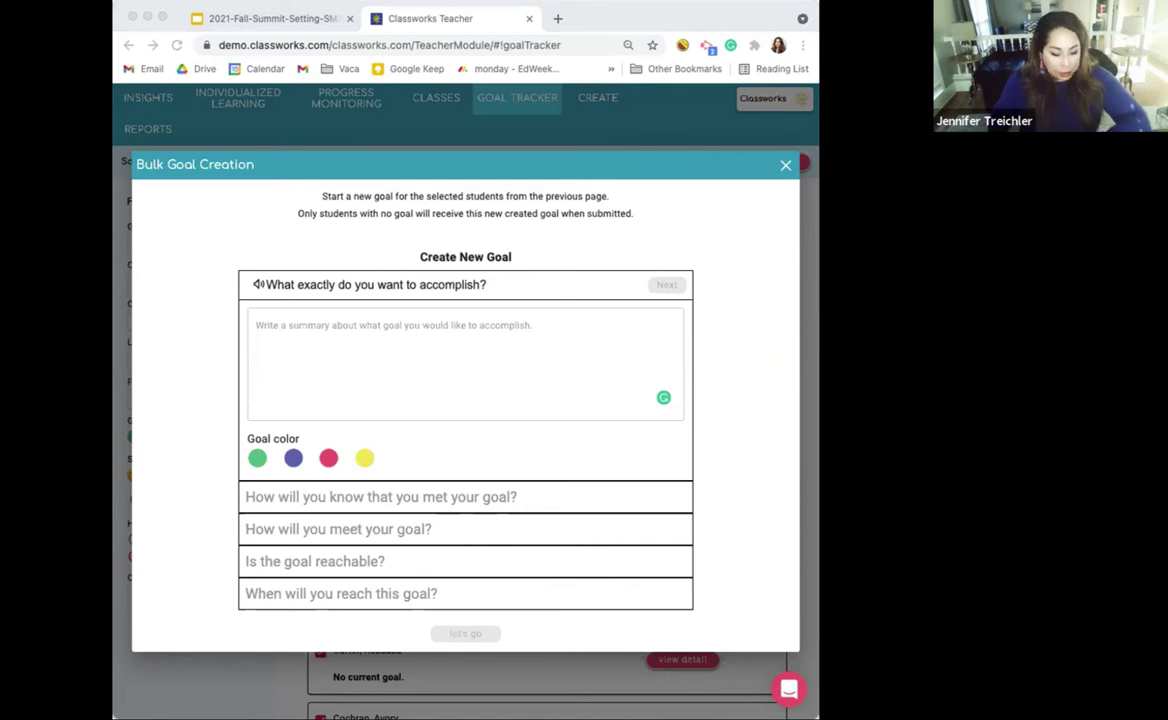
{"action": "left_click", "coordinate": [432, 330]}
{"action": "type", "text": "v"}
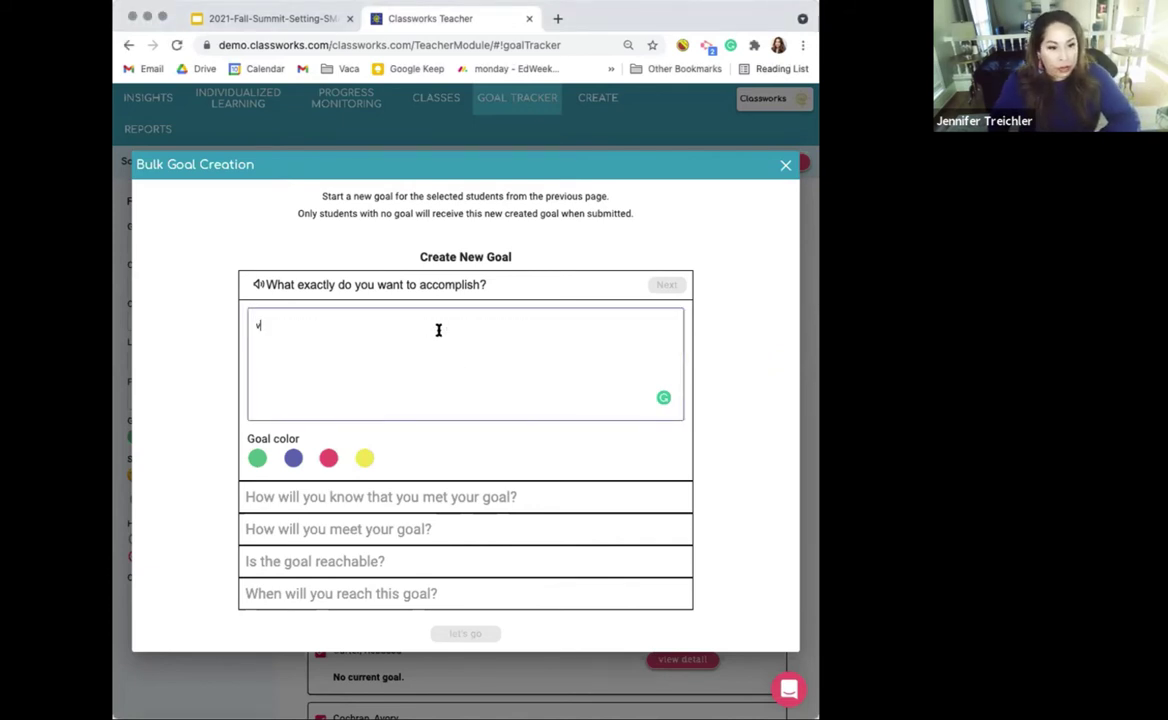
{"action": "key", "text": "BackSpace"}
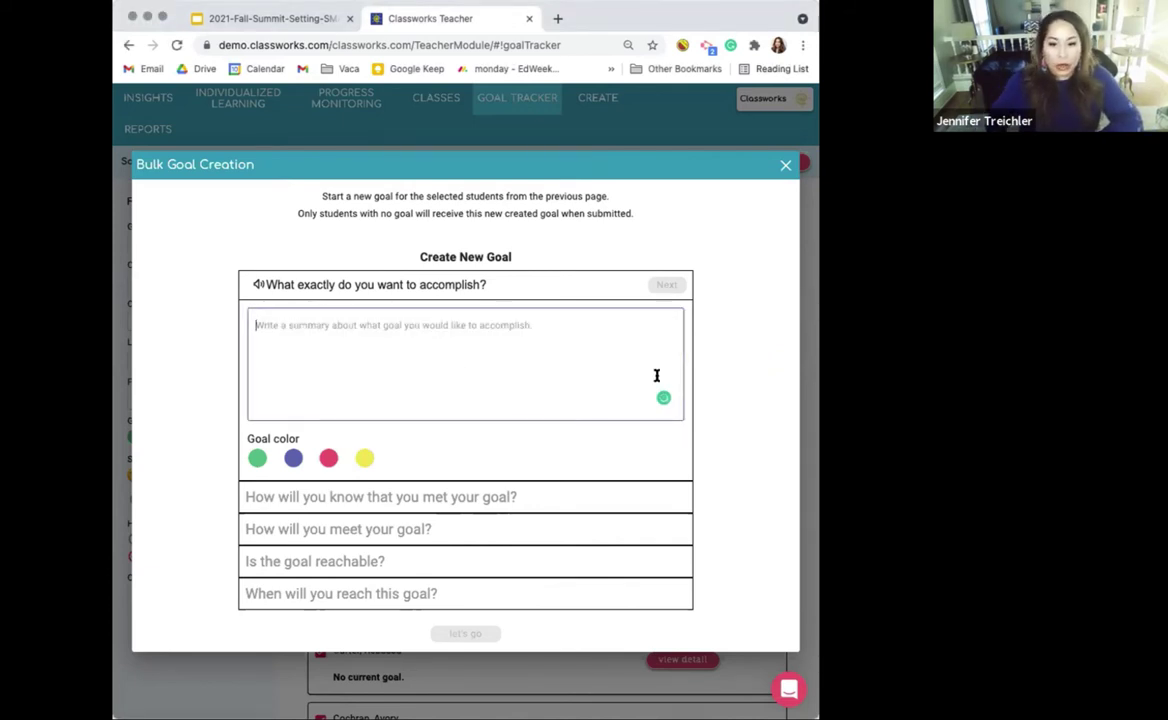
{"action": "type", "text": "will complete"}
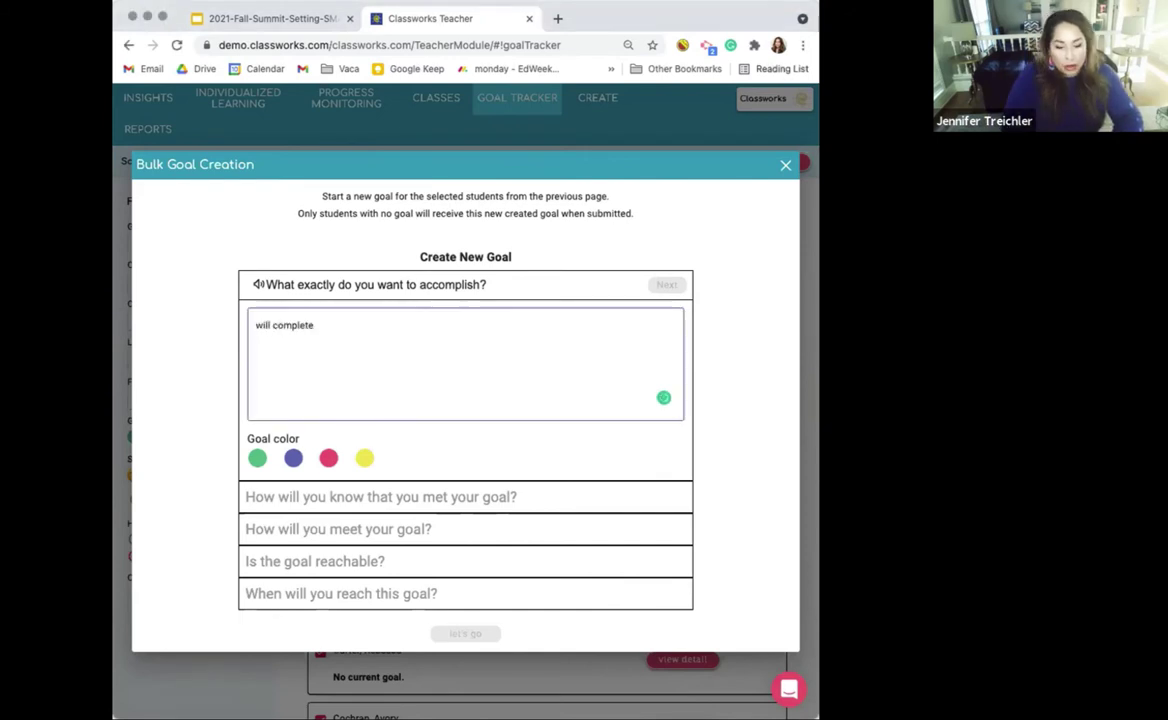
{"action": "type", "text": "te"}
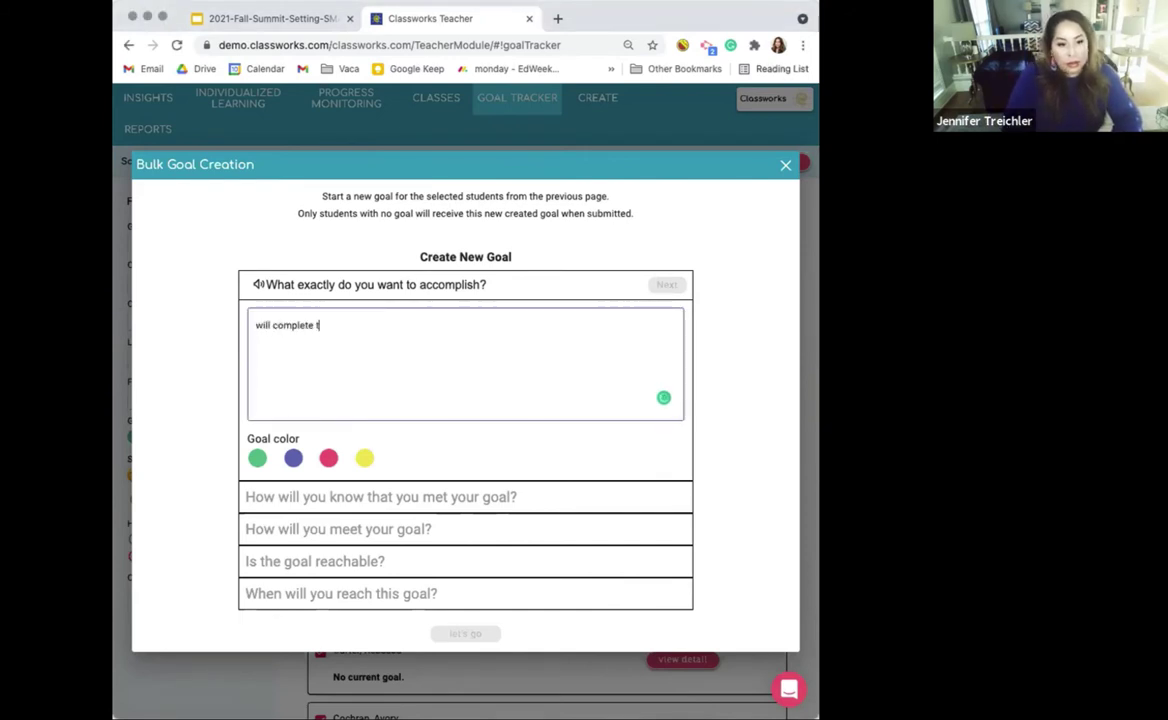
{"action": "type", "text": " 2 c"}
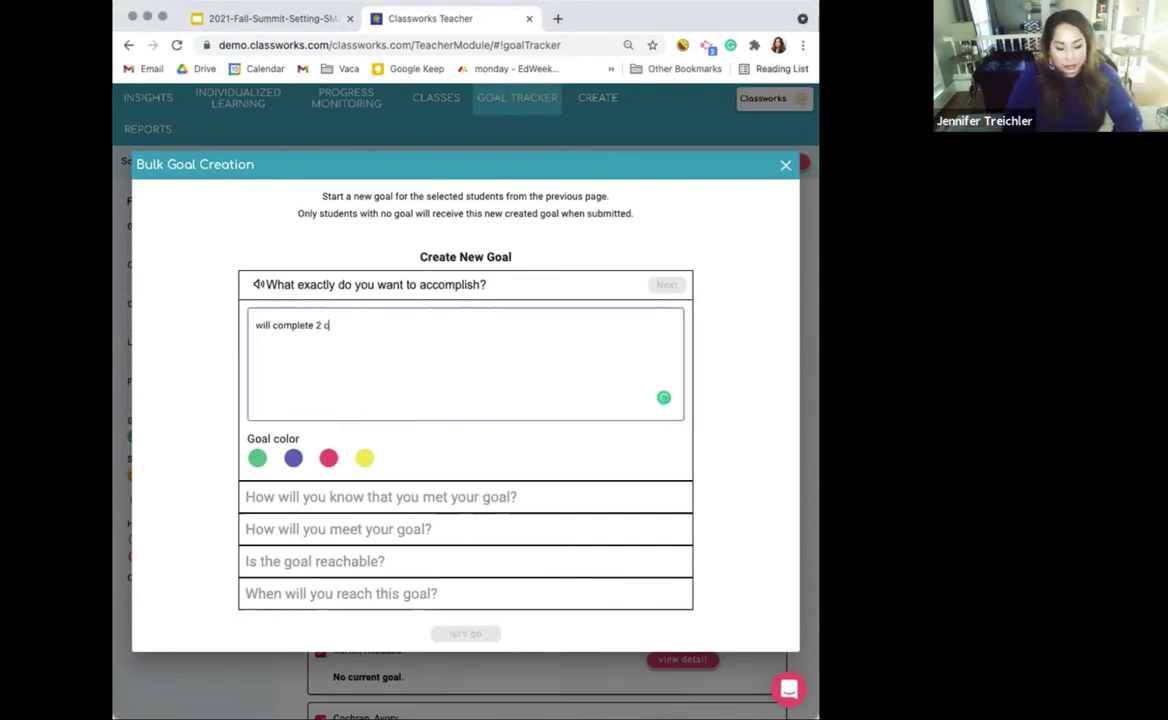
{"action": "type", "text": "lassworks units "}
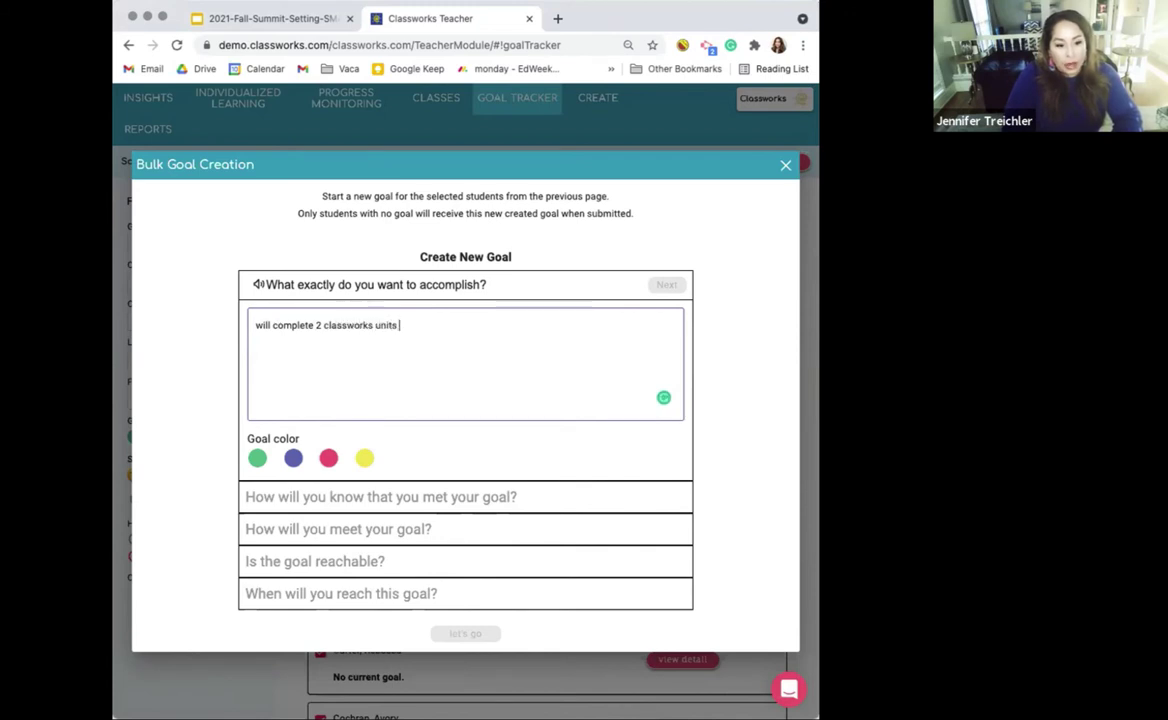
{"action": "type", "text": "at 80"}
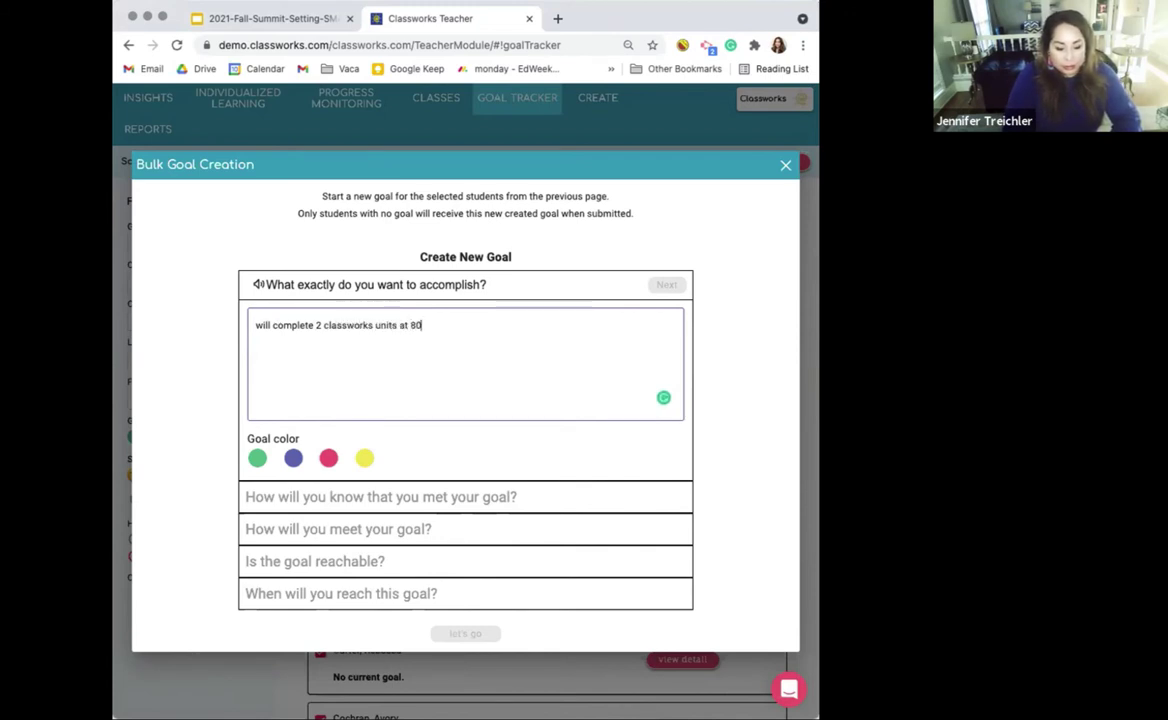
{"action": "type", "text": "%"}
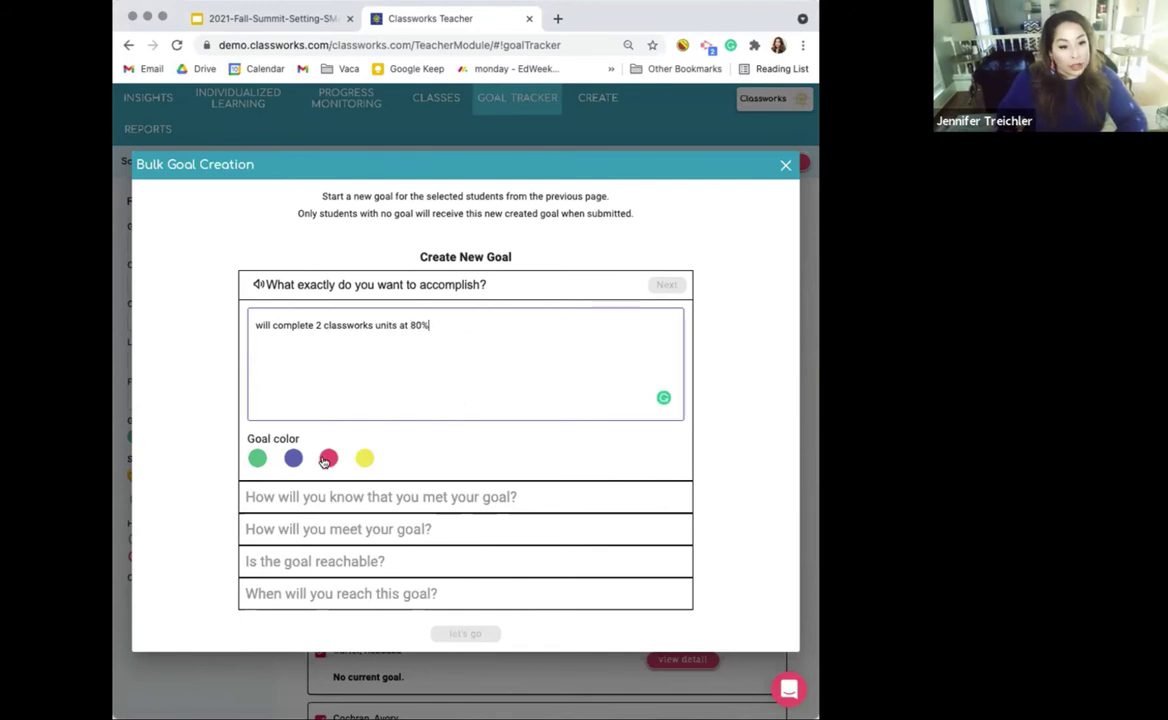
{"action": "left_click", "coordinate": [328, 459]}
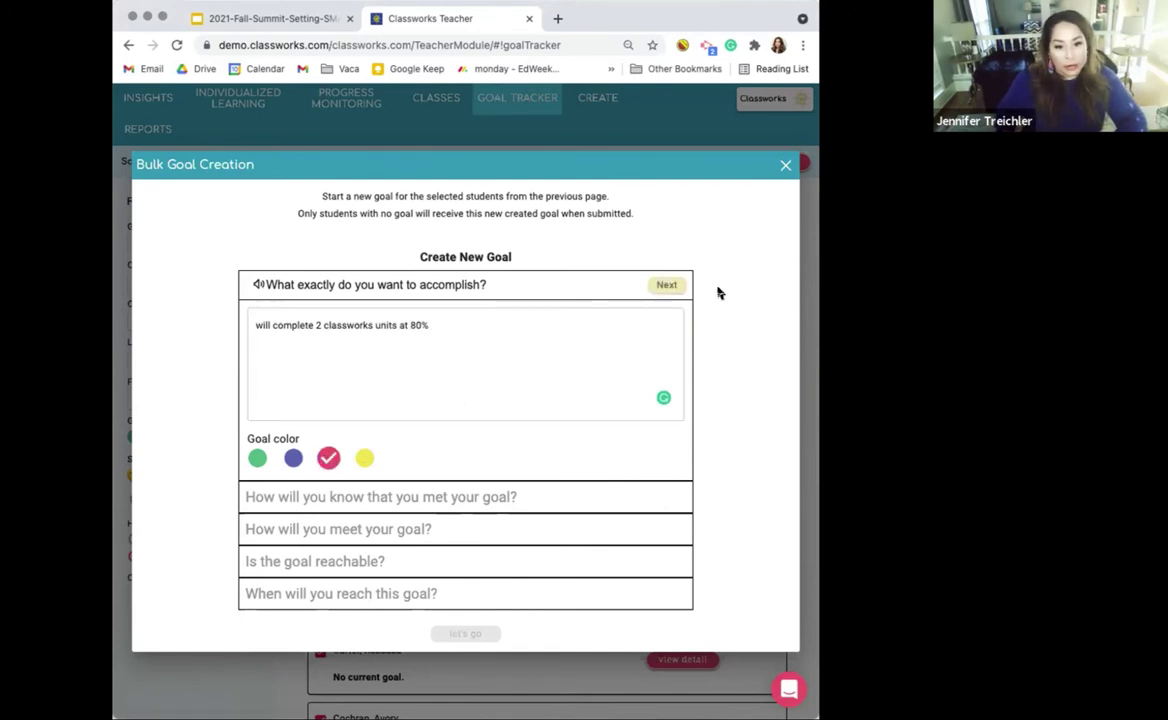
{"action": "left_click", "coordinate": [668, 286]}
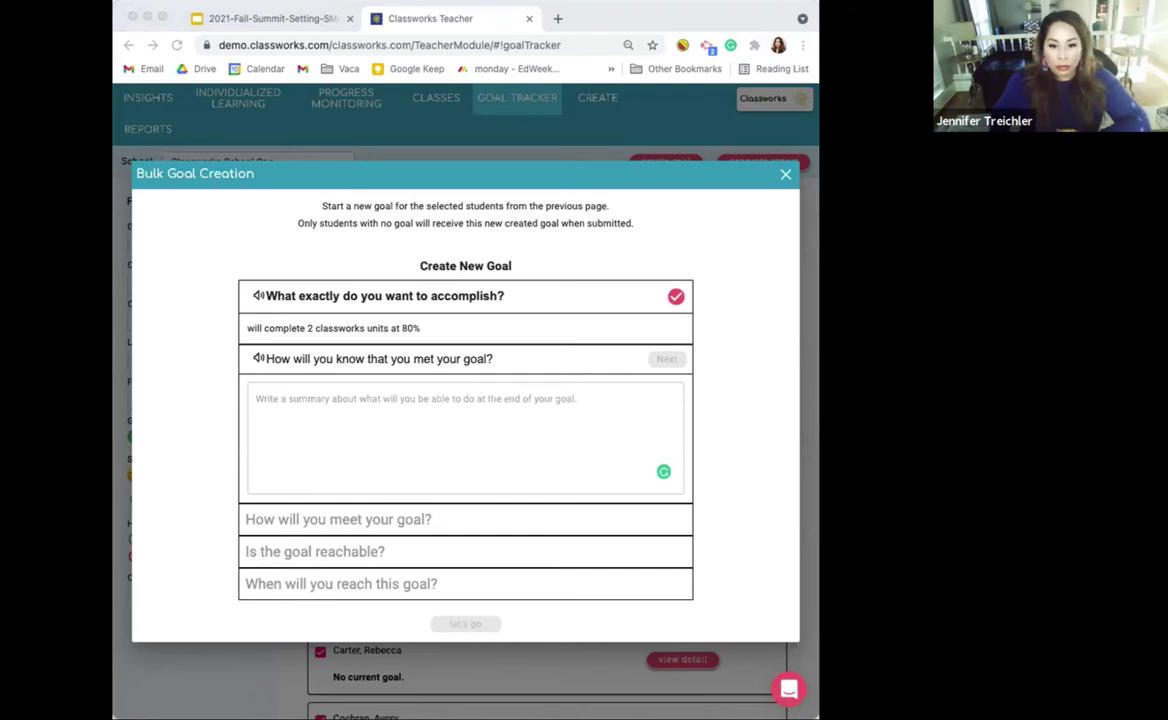
- Answer how the goal will be known as met with "When I see two activities on my My Scores dashboard with a green thumbs-up."
{"action": "left_click", "coordinate": [467, 399]}
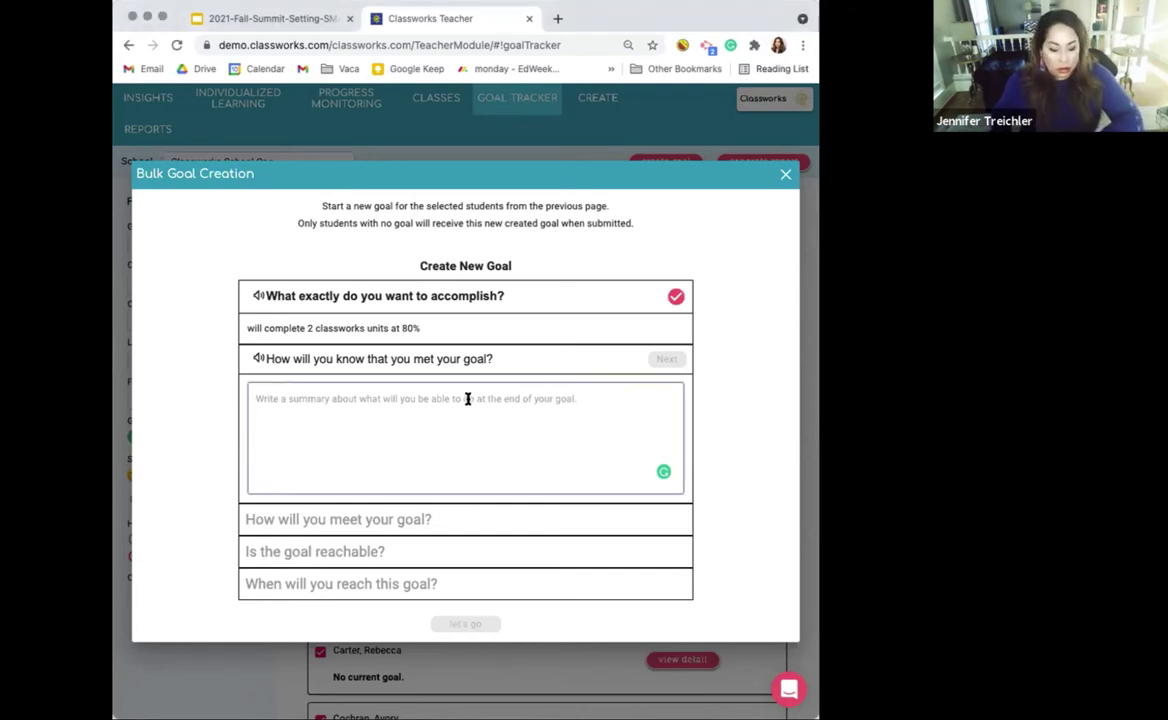
{"action": "type", "text": "When I see two activities on my My Scores dashboard with a green thumbs-up."}
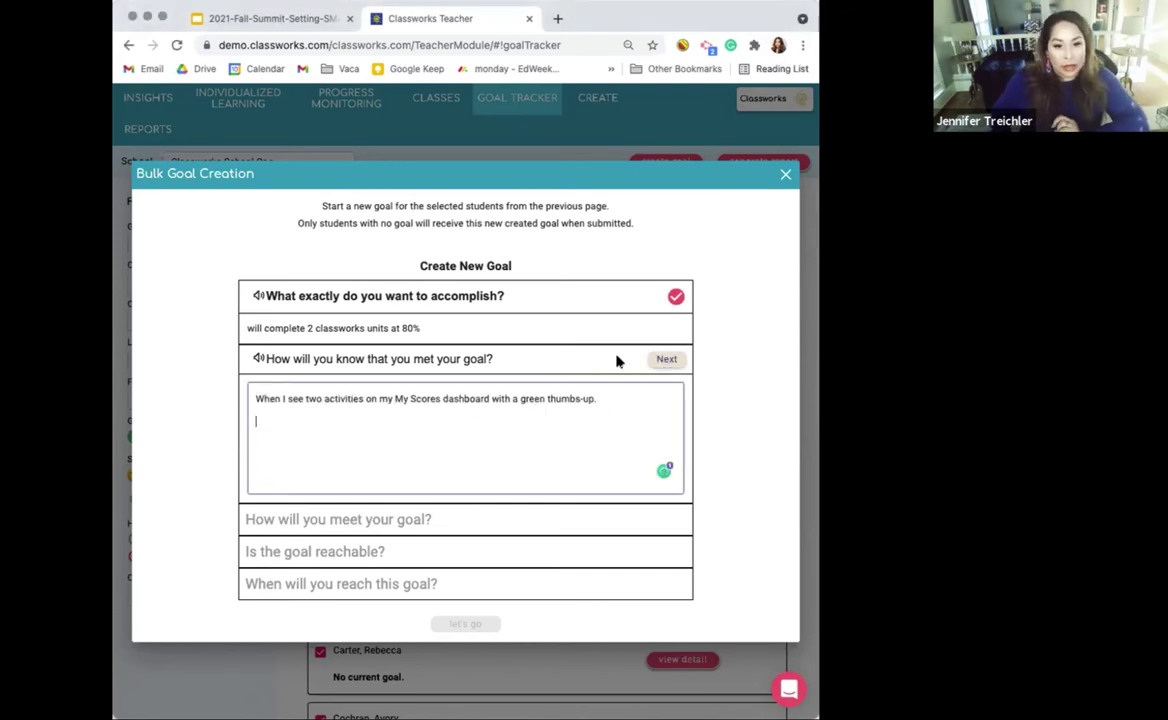
{"action": "left_click", "coordinate": [664, 360]}
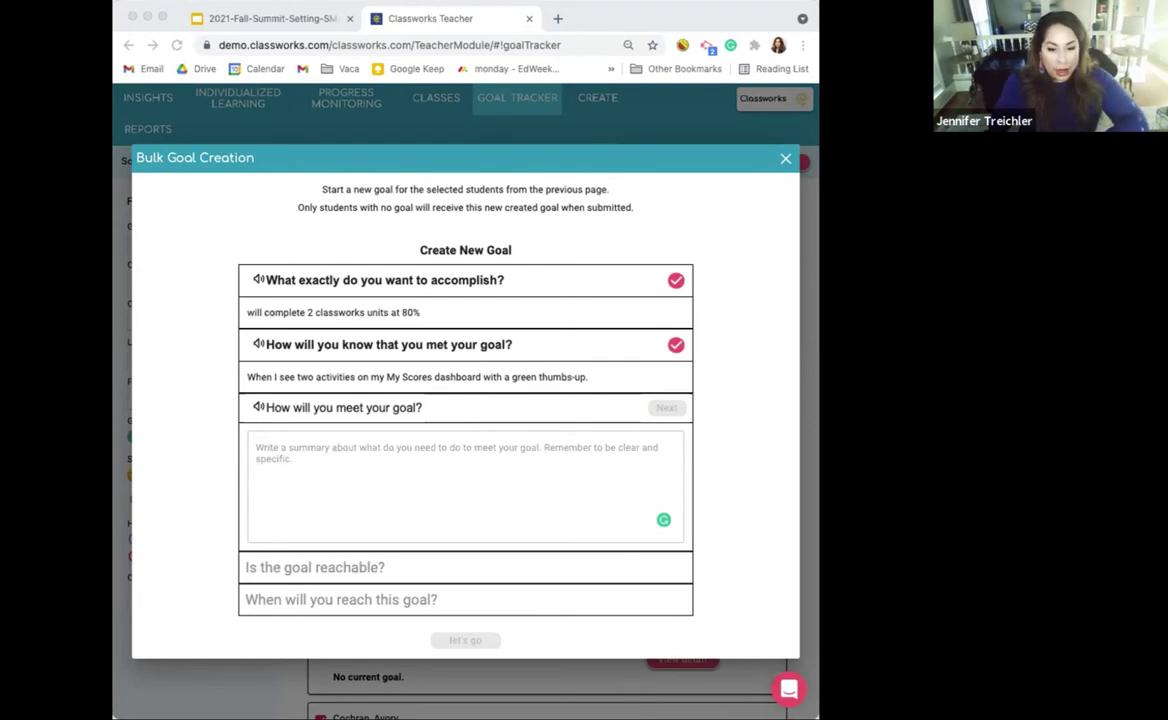
- Answer how to meet the goal: "I'll take notes on the mini-lesson and take my time working on the activities...", correcting the first word to "I'll"
{"action": "left_click", "coordinate": [345, 448]}
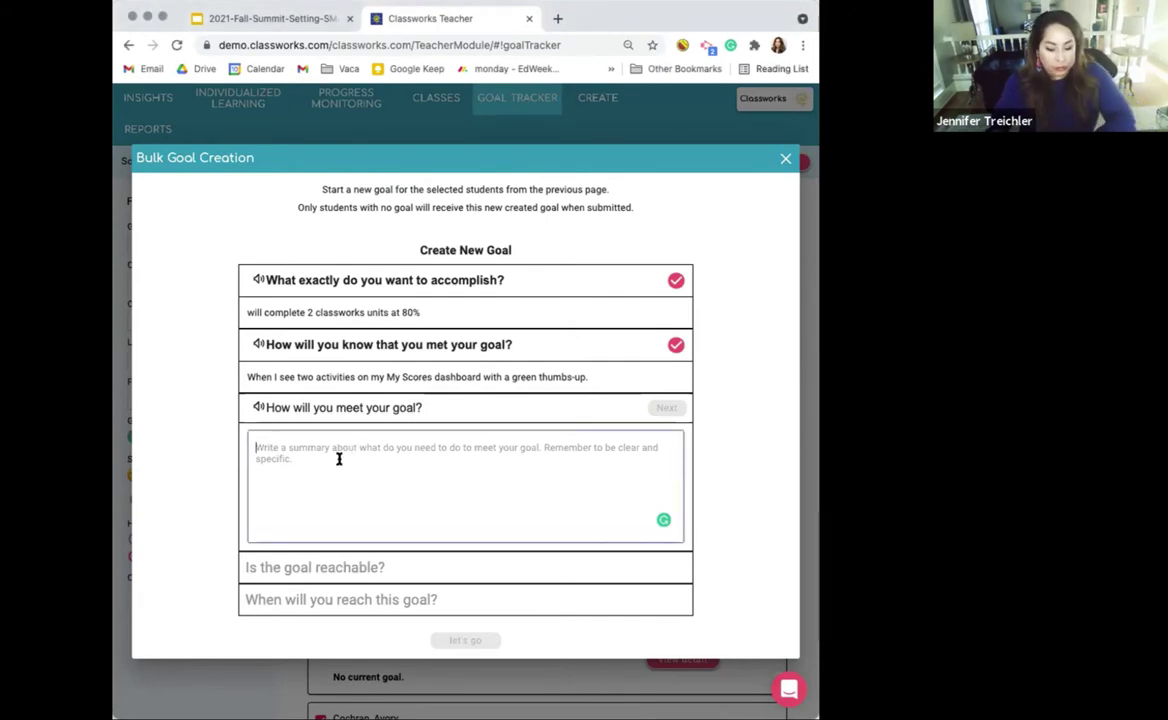
{"action": "type", "text": "v"}
{"action": "type", "text": "I'll take notes on the mini-lesson and take my time working on the activities so I do well on the quizzes. I'll tell my teacher if I'm having trouble"}
{"action": "mouse_move", "coordinate": [259, 446]}
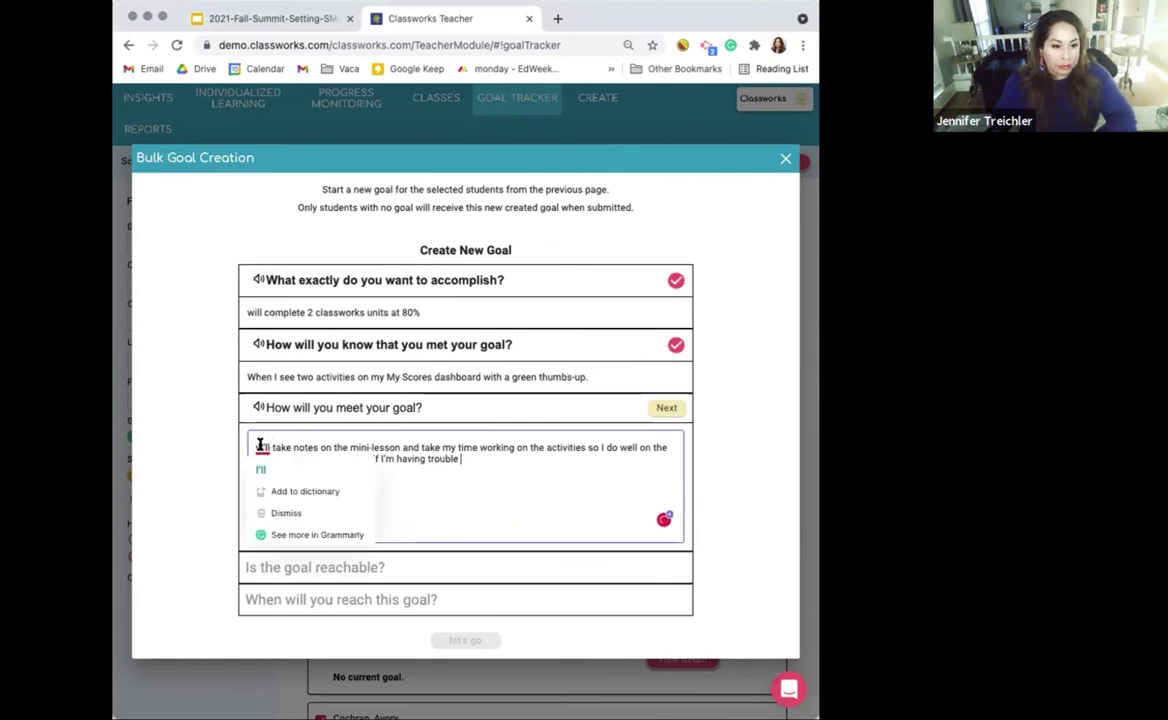
{"action": "left_click", "coordinate": [262, 469]}
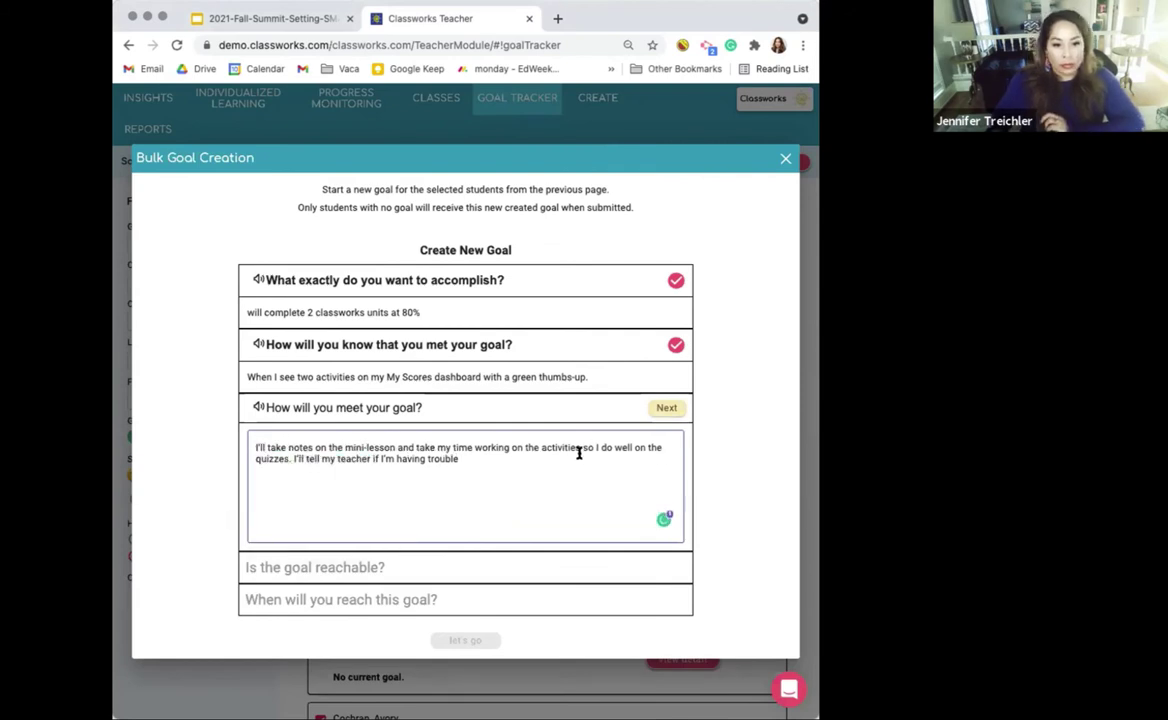
{"action": "left_click", "coordinate": [666, 408]}
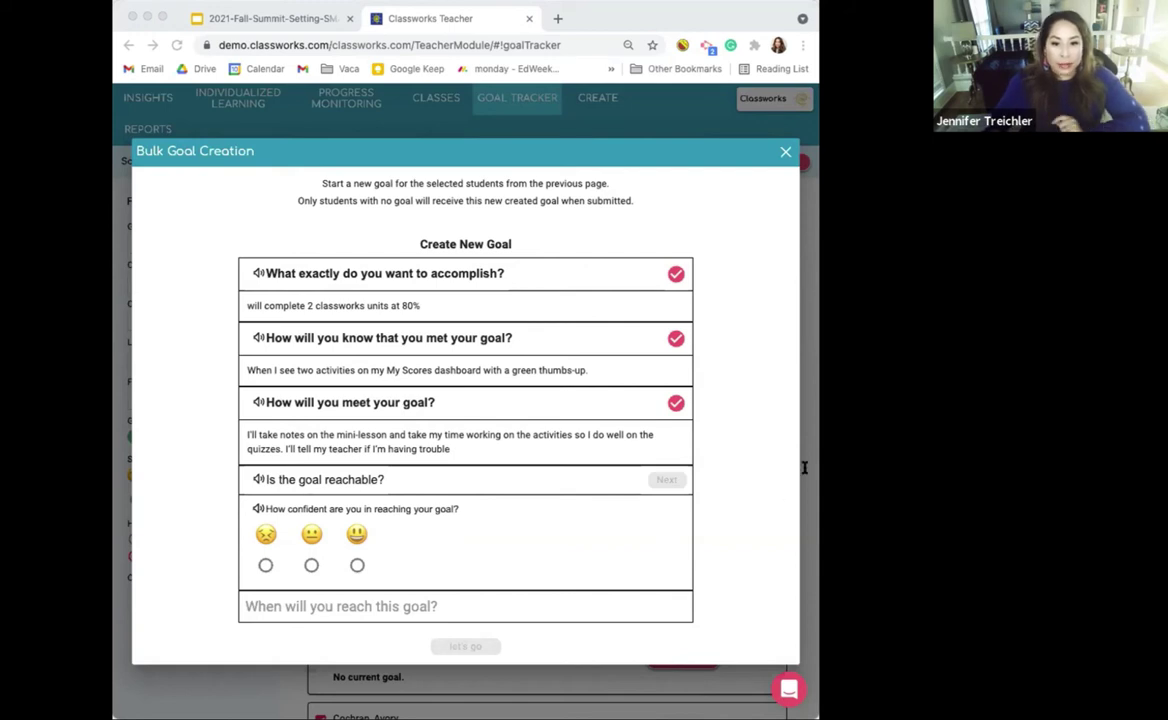
- Rate the confidence in reaching the goal with the smiling face and advance to the completion date question
{"action": "left_click", "coordinate": [553, 542]}
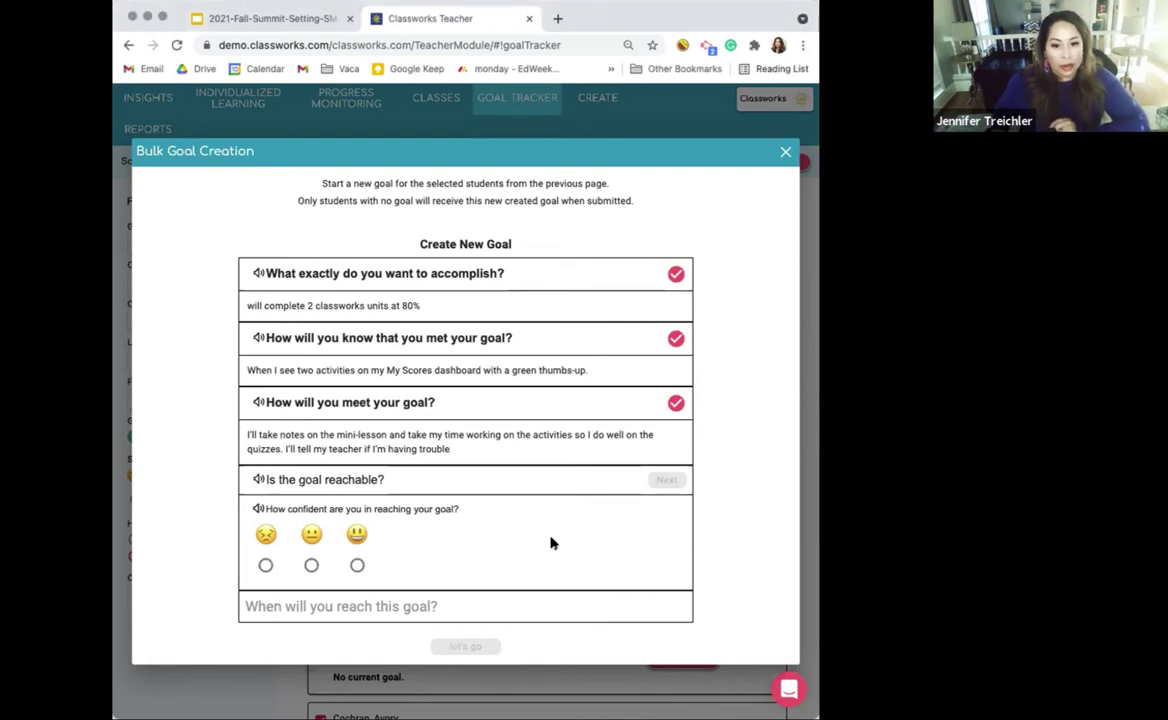
{"action": "left_click", "coordinate": [358, 566]}
{"action": "left_click", "coordinate": [666, 480]}
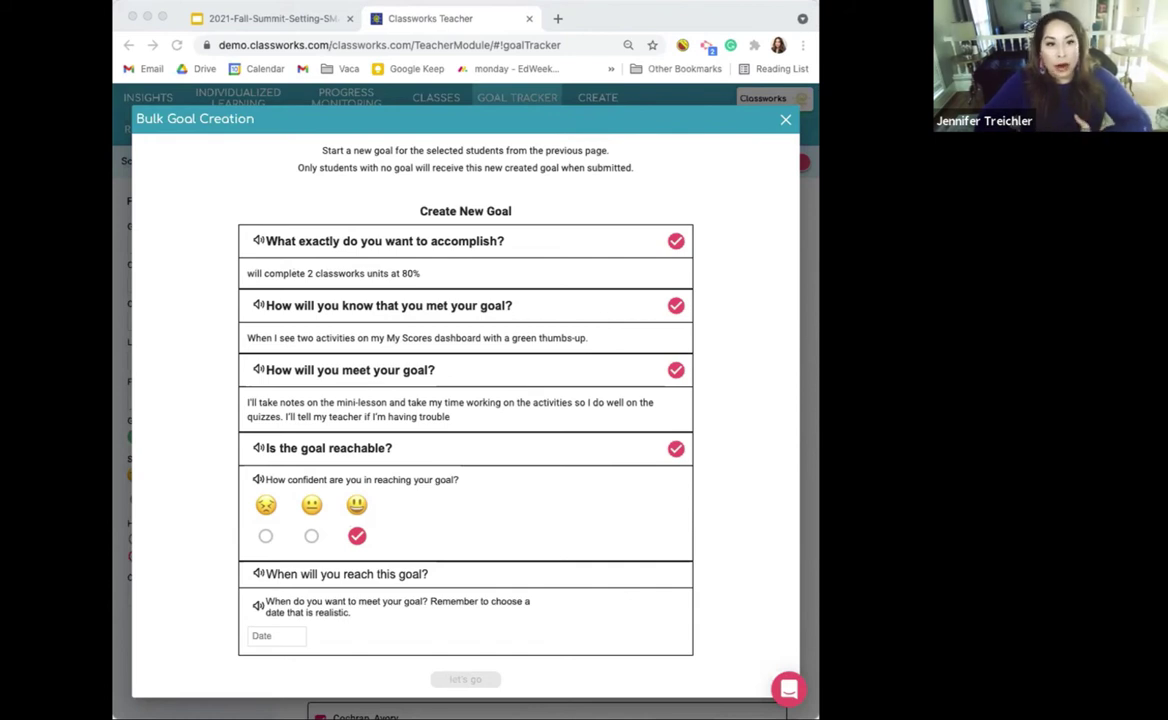
- Set the goal's completion date to November 19, 2021, and close the bulk goal form without submitting it
{"action": "left_click", "coordinate": [272, 636]}
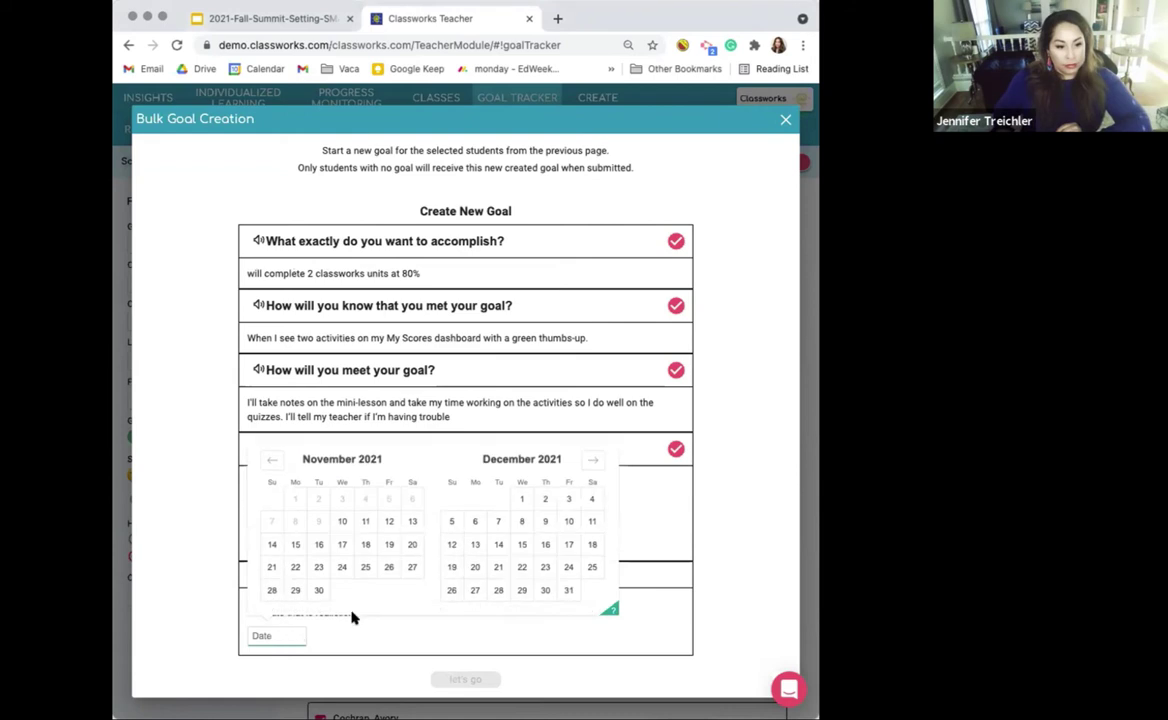
{"action": "left_click", "coordinate": [390, 546]}
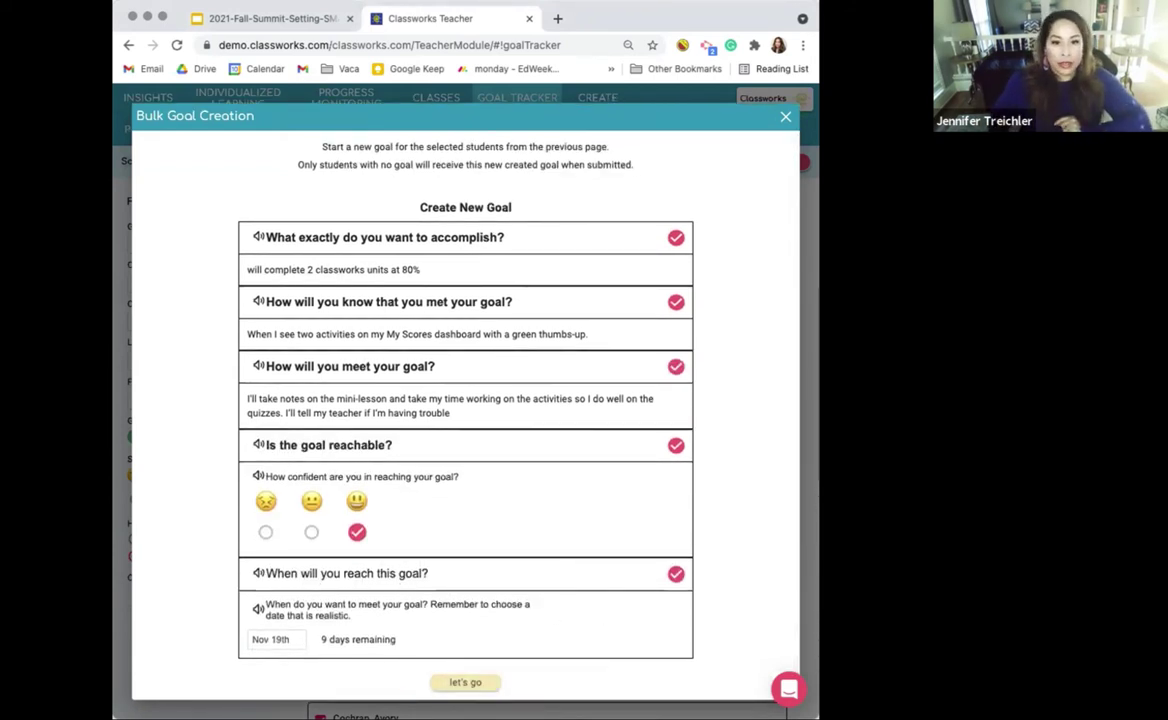
{"action": "left_click", "coordinate": [785, 118]}
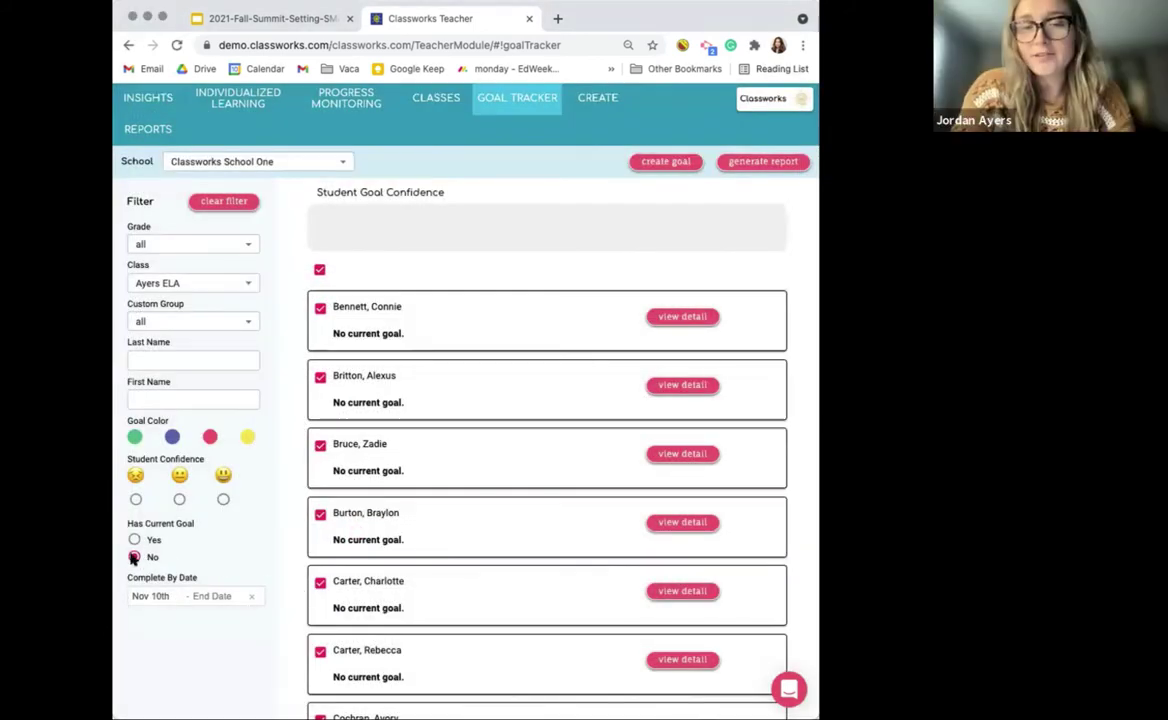
- Clear the "No" choice of the Has Current Goal filter and look over the goals of all students in the class
{"action": "left_click", "coordinate": [135, 557]}
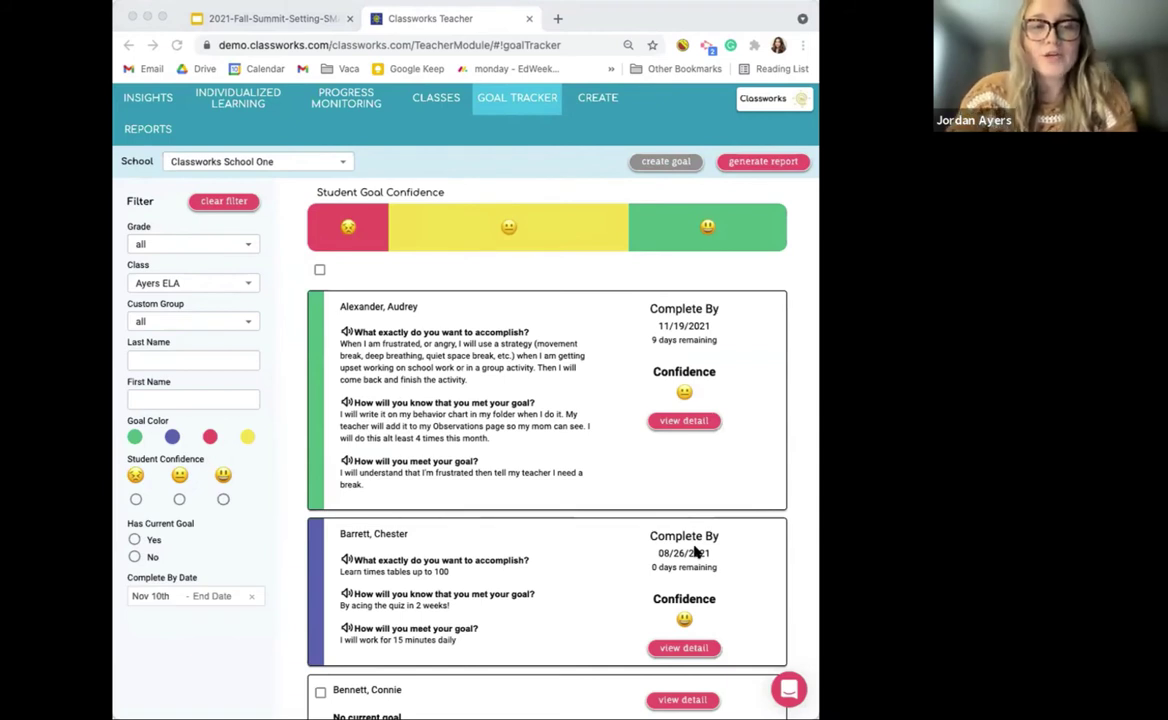
{"action": "scroll", "coordinate": [699, 469], "scroll_direction": "down", "scroll_amount": 1}
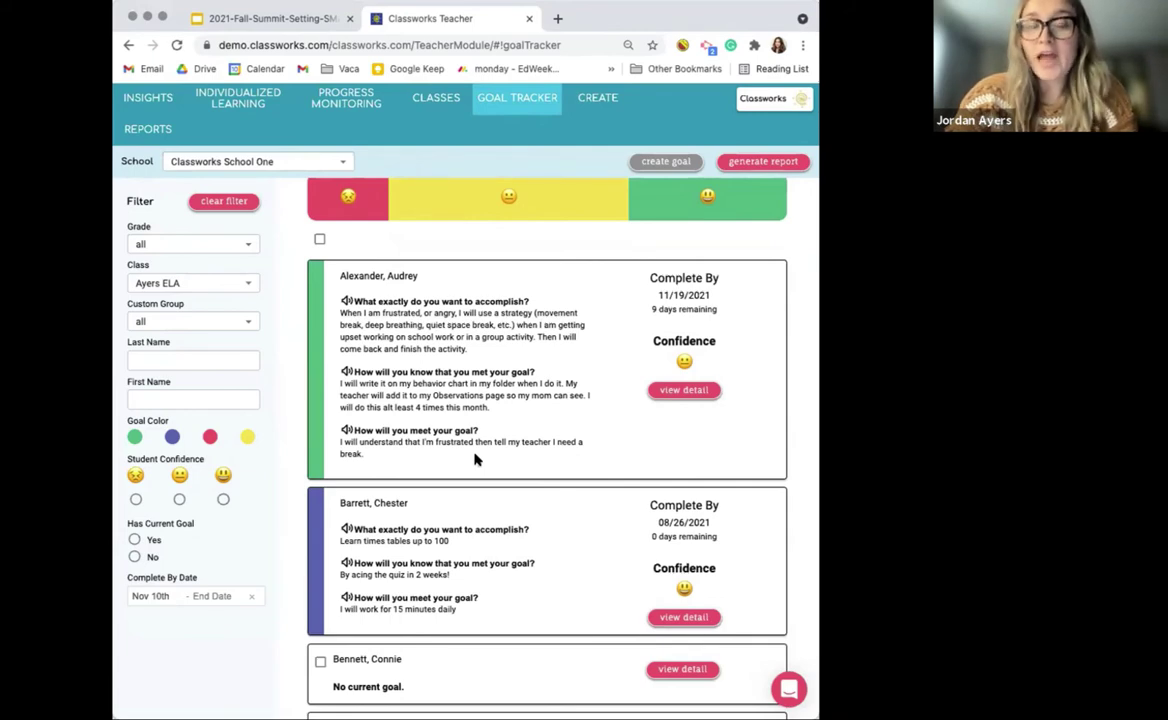
{"action": "scroll", "coordinate": [475, 459], "scroll_direction": "down", "scroll_amount": 3}
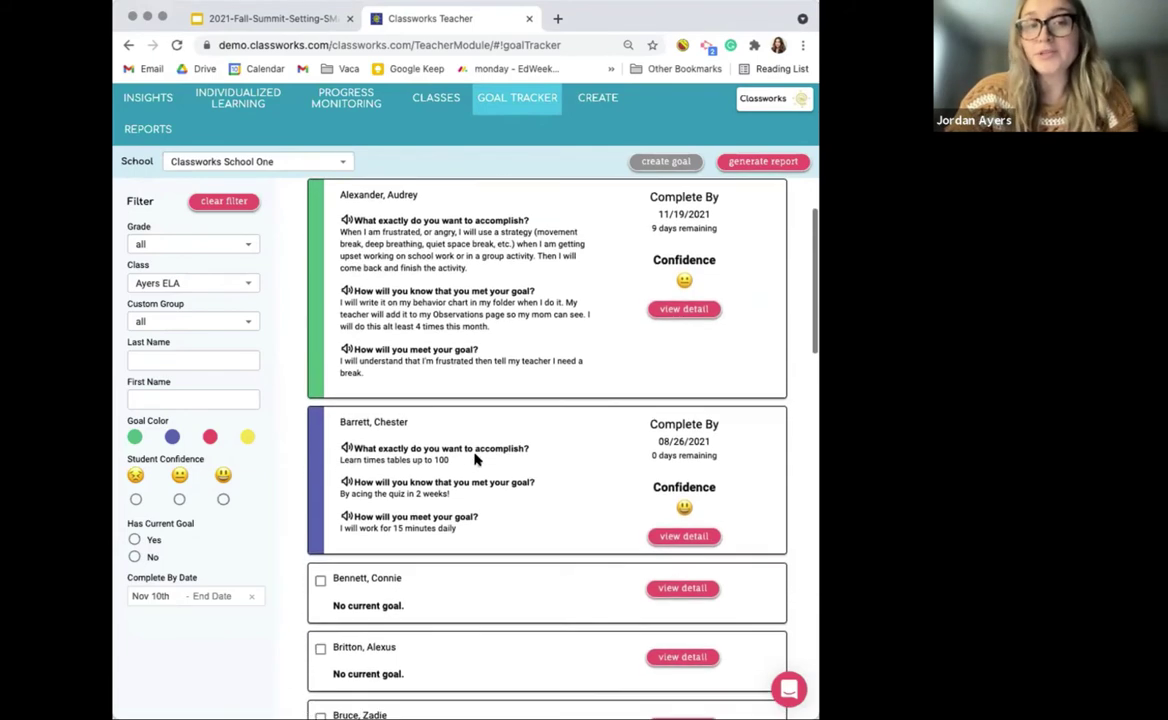
{"action": "scroll", "coordinate": [475, 459], "scroll_direction": "up", "scroll_amount": 2}
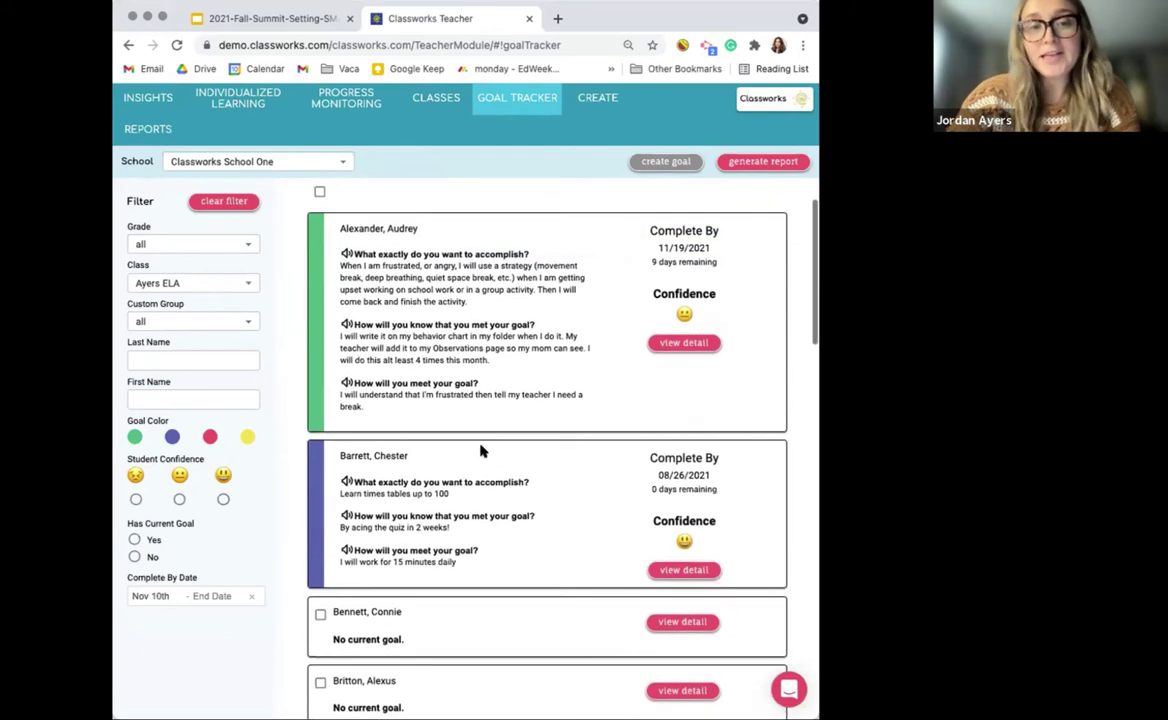
- Open the goal detail of the student with the green goal and examine the comment box and timeline of teacher and student comments
{"action": "left_click", "coordinate": [686, 341]}
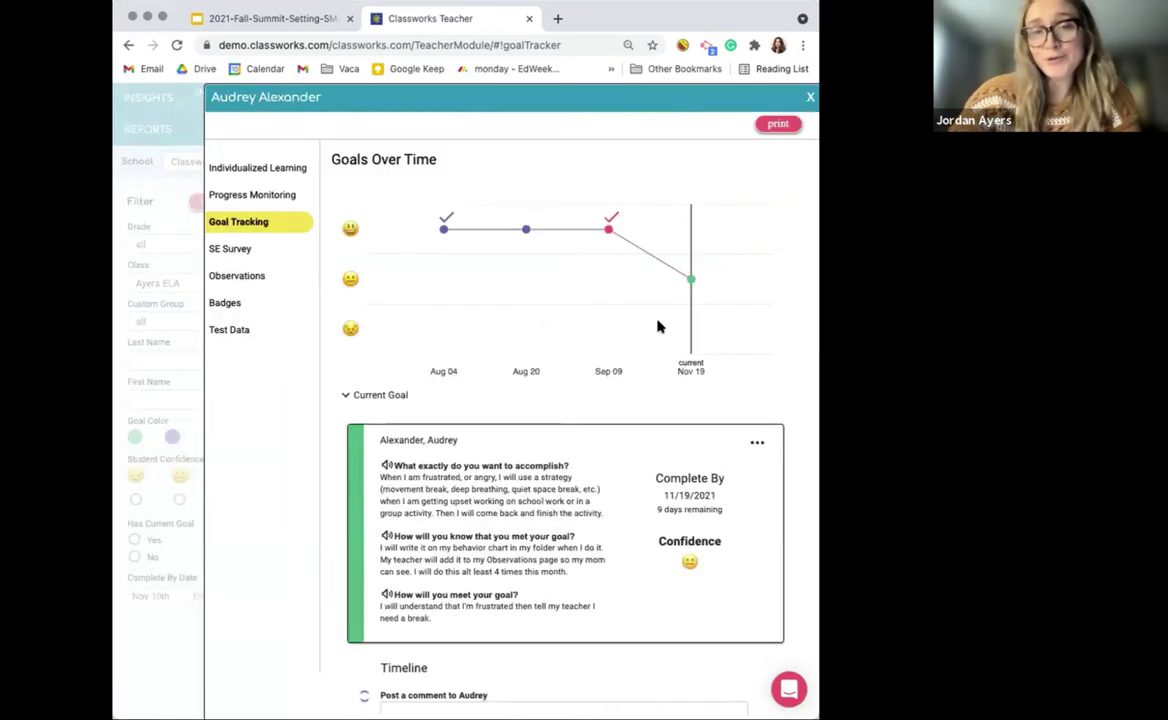
{"action": "scroll", "coordinate": [660, 326], "scroll_direction": "down", "scroll_amount": 5}
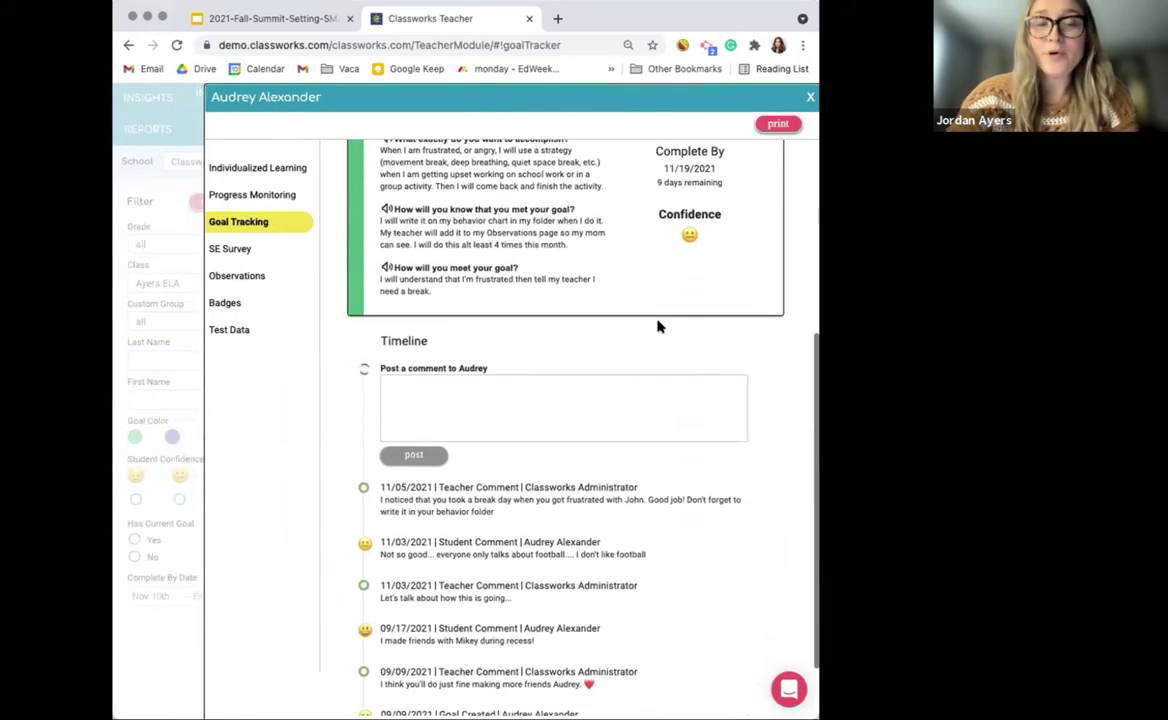
{"action": "left_click", "coordinate": [537, 396]}
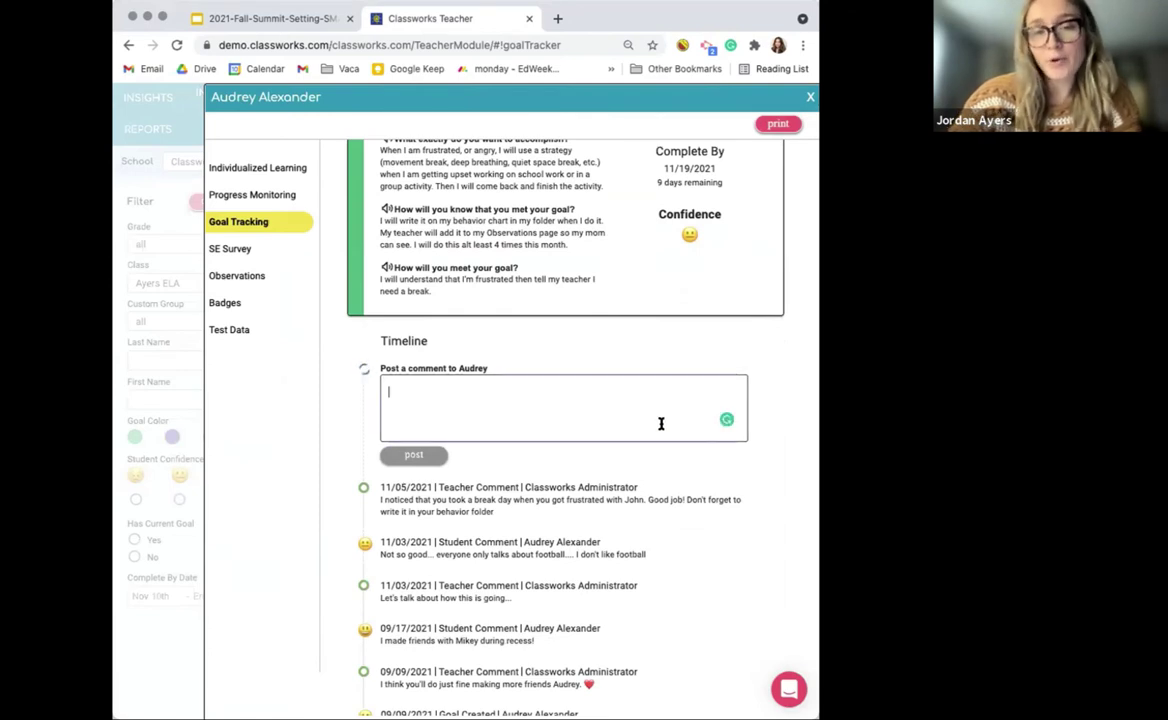
{"action": "scroll", "coordinate": [660, 425], "scroll_direction": "down", "scroll_amount": 2}
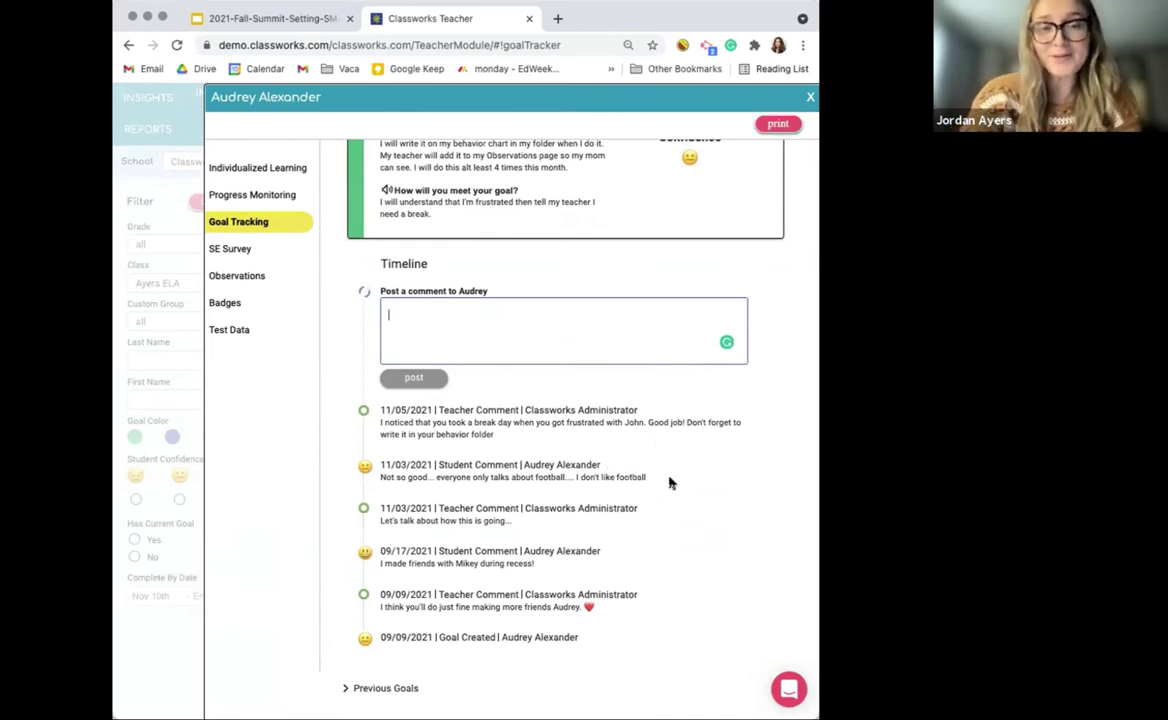
- Look back over the student's current goal and close the goal detail
{"action": "scroll", "coordinate": [671, 482], "scroll_direction": "up", "scroll_amount": 5}
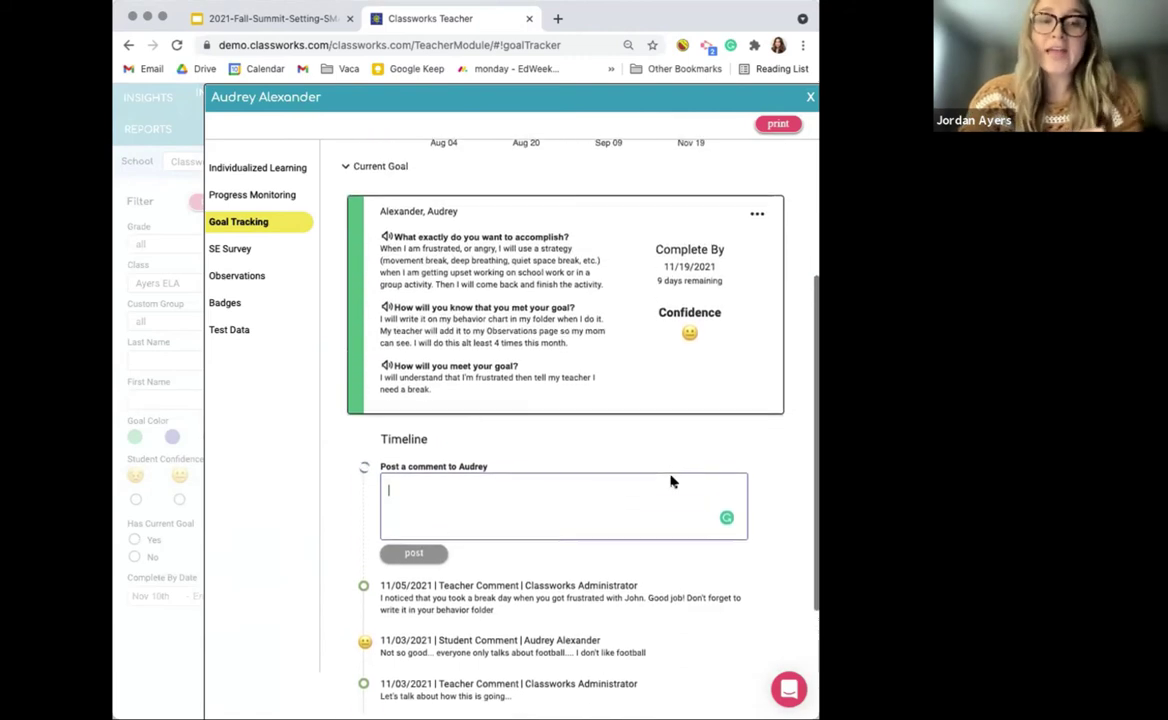
{"action": "scroll", "coordinate": [671, 482], "scroll_direction": "up", "scroll_amount": 1}
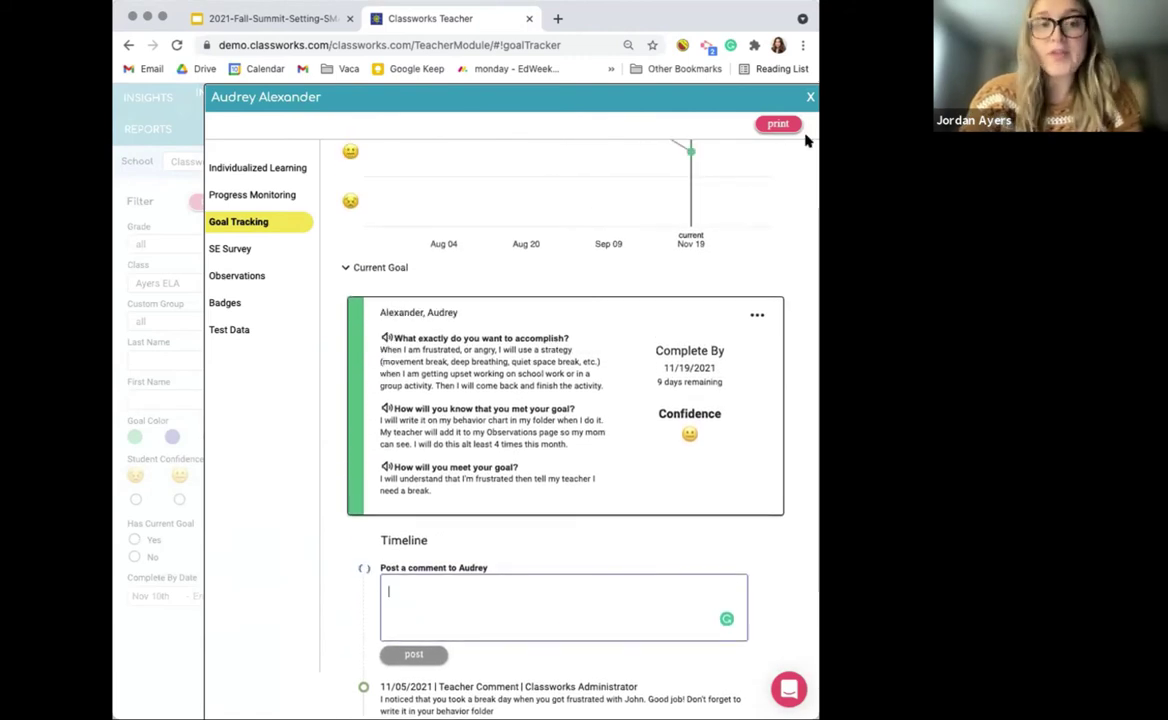
{"action": "left_click", "coordinate": [811, 97]}
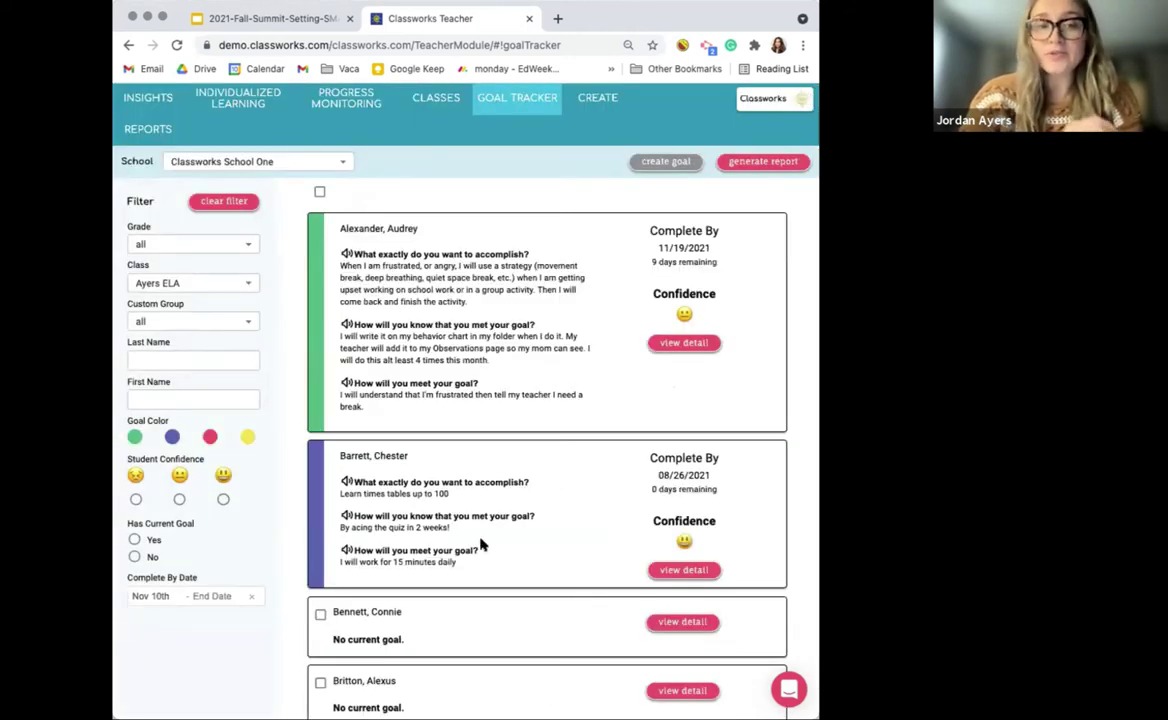
- Filter the class goals by the unhappy and the smiling confidence face, and limit the Complete By Date range to Nov 12th
{"action": "left_click", "coordinate": [136, 499]}
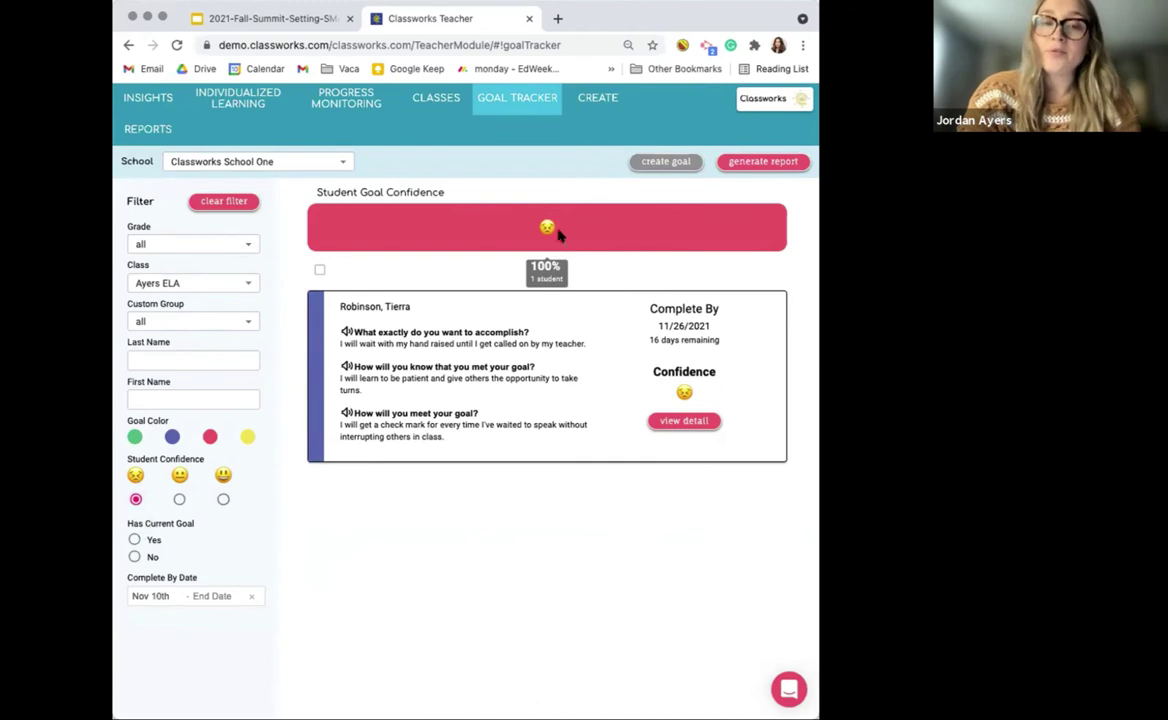
{"action": "left_click", "coordinate": [223, 499]}
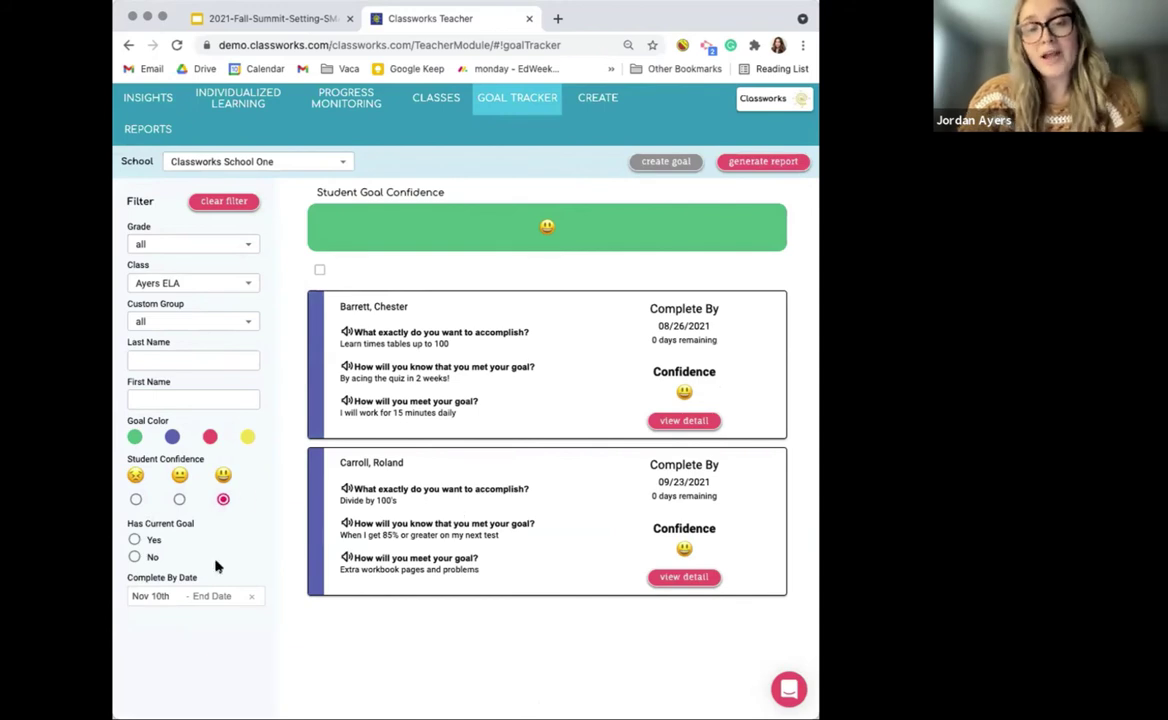
{"action": "left_click", "coordinate": [214, 595]}
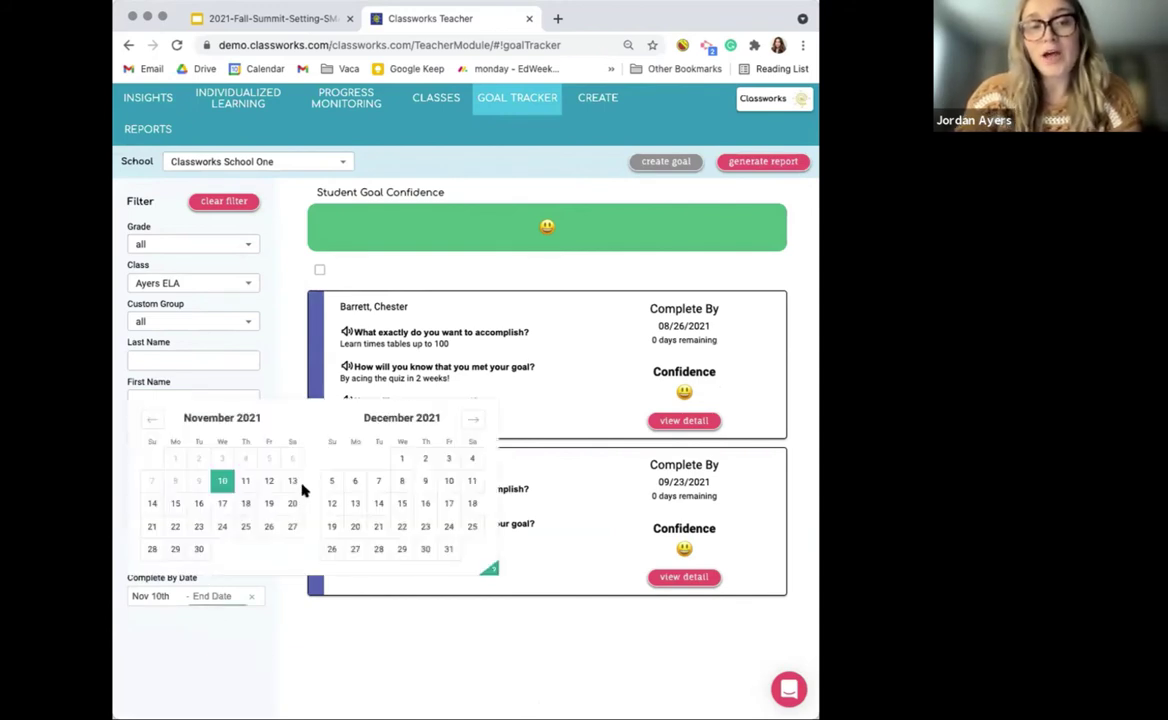
{"action": "left_click", "coordinate": [269, 481]}
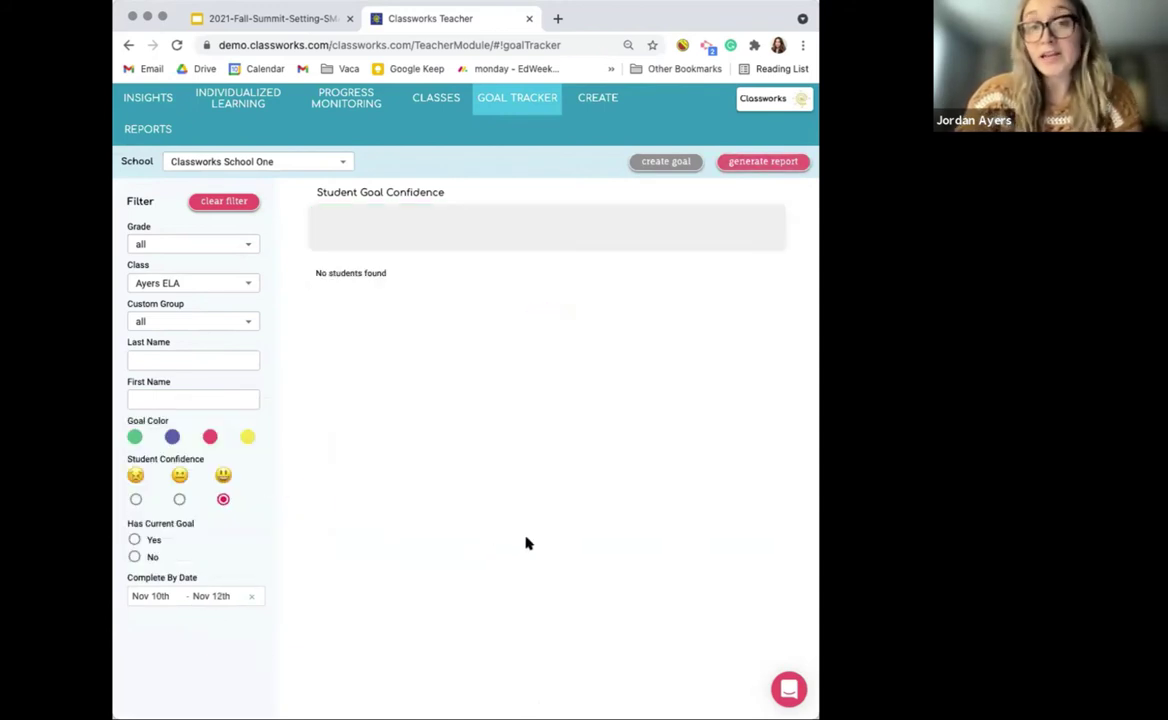
- Clear the smiling-face confidence filter and extend the Complete By Date range to Nov 19th
{"action": "left_click", "coordinate": [223, 499]}
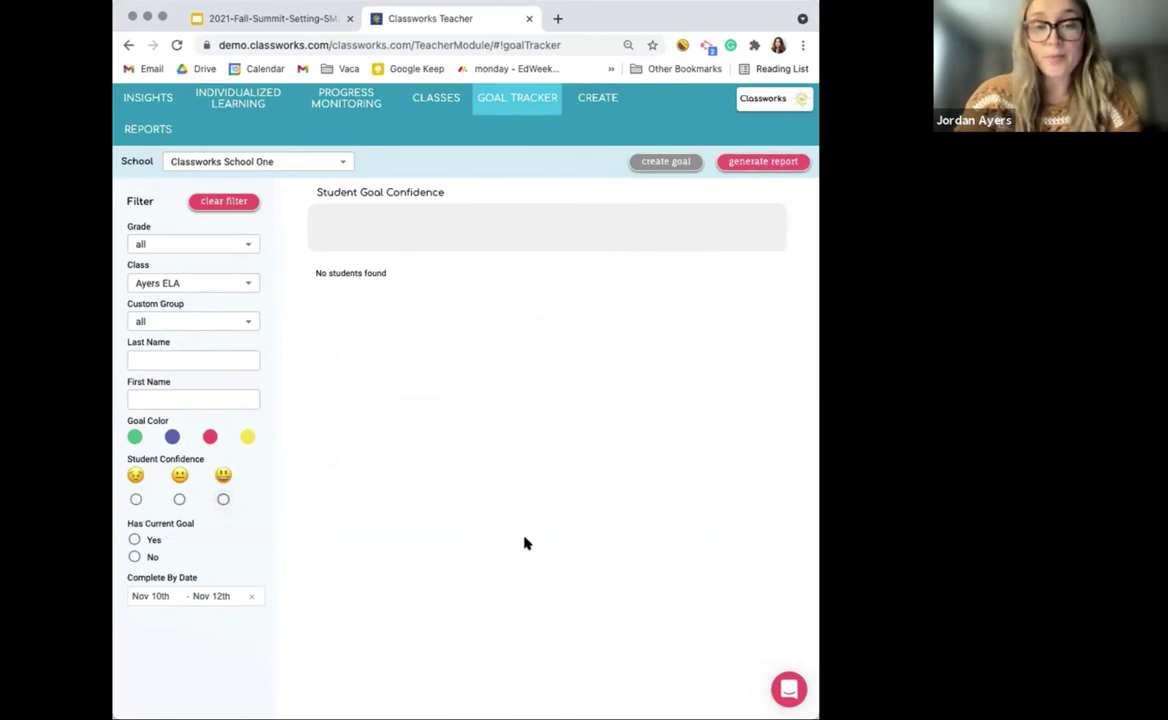
{"action": "left_click", "coordinate": [213, 595]}
{"action": "left_click", "coordinate": [267, 503]}
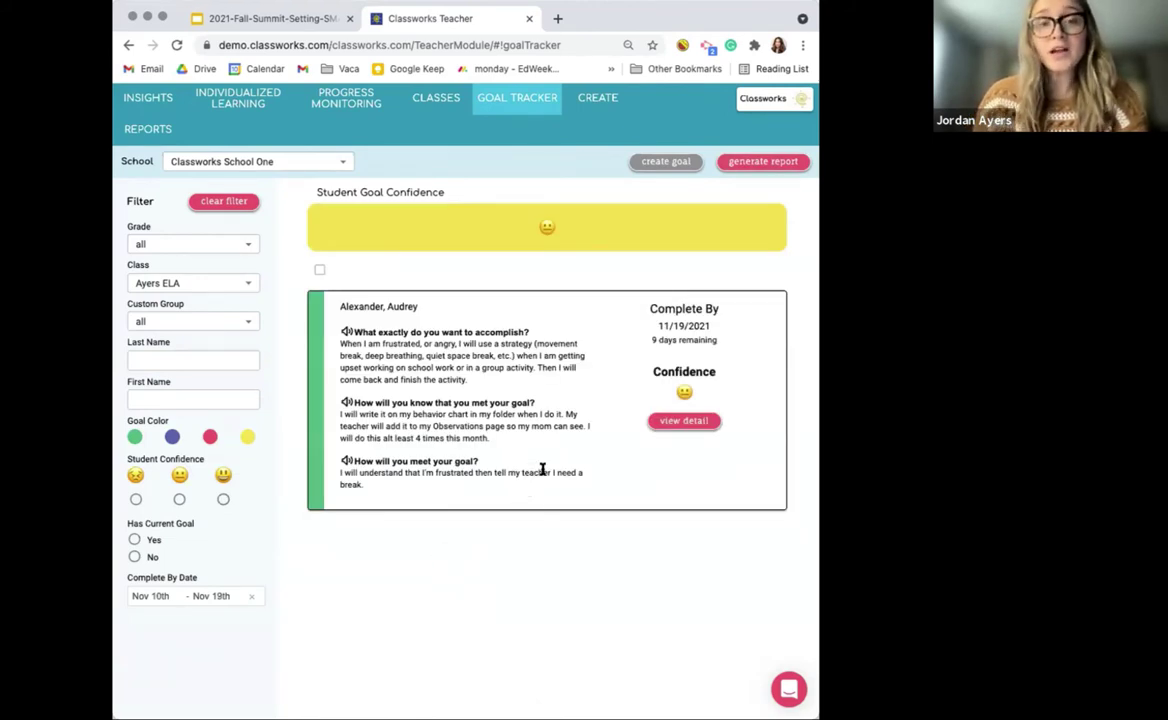
- Open the goal detail of the listed student and examine the Goals Over Time graph and the current goal
{"action": "left_click", "coordinate": [680, 422]}
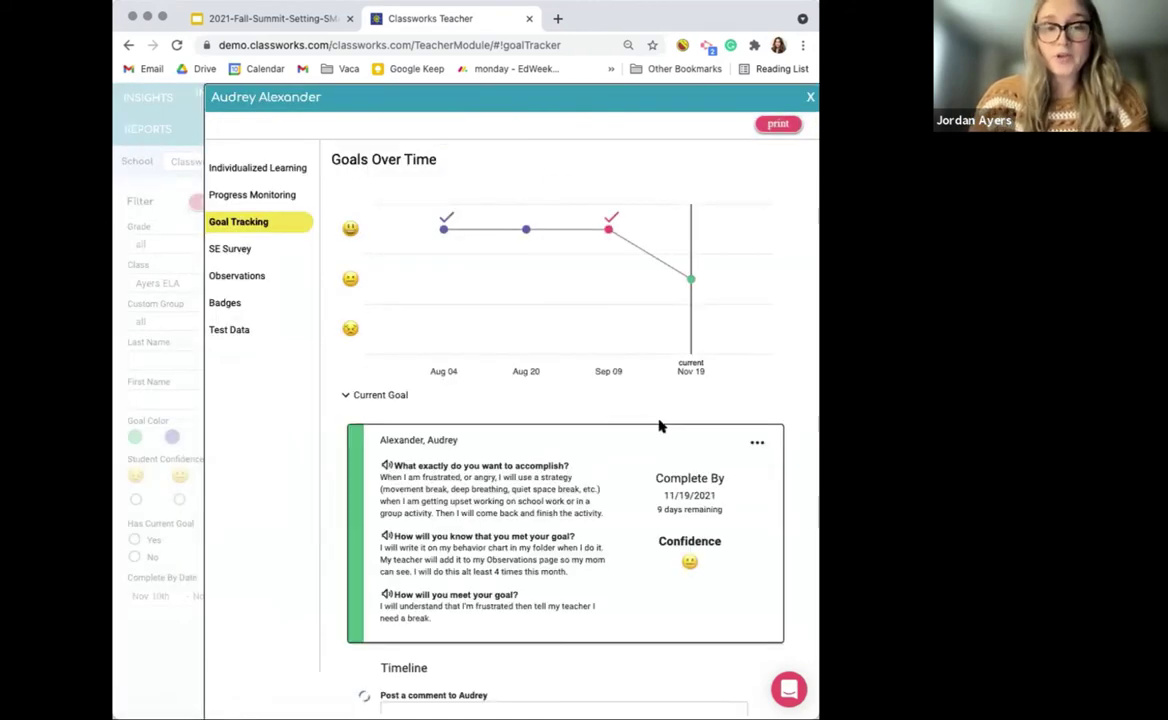
{"action": "scroll", "coordinate": [588, 342], "scroll_direction": "down", "scroll_amount": 1}
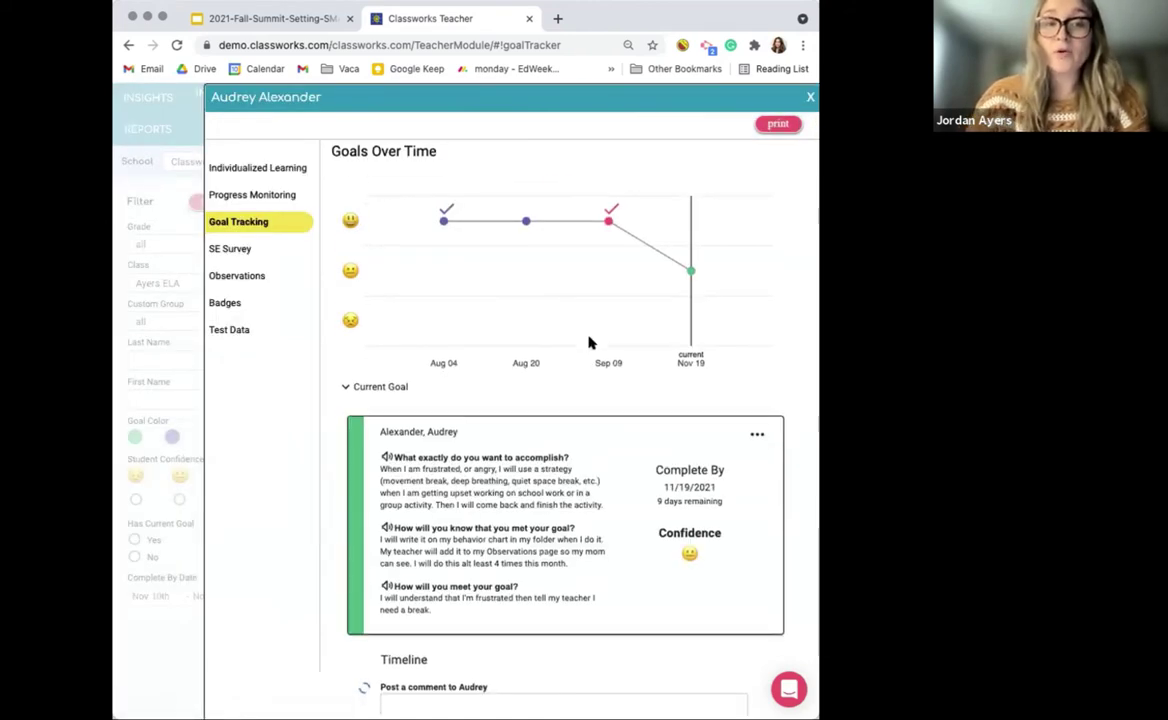
{"action": "scroll", "coordinate": [588, 342], "scroll_direction": "down", "scroll_amount": 2}
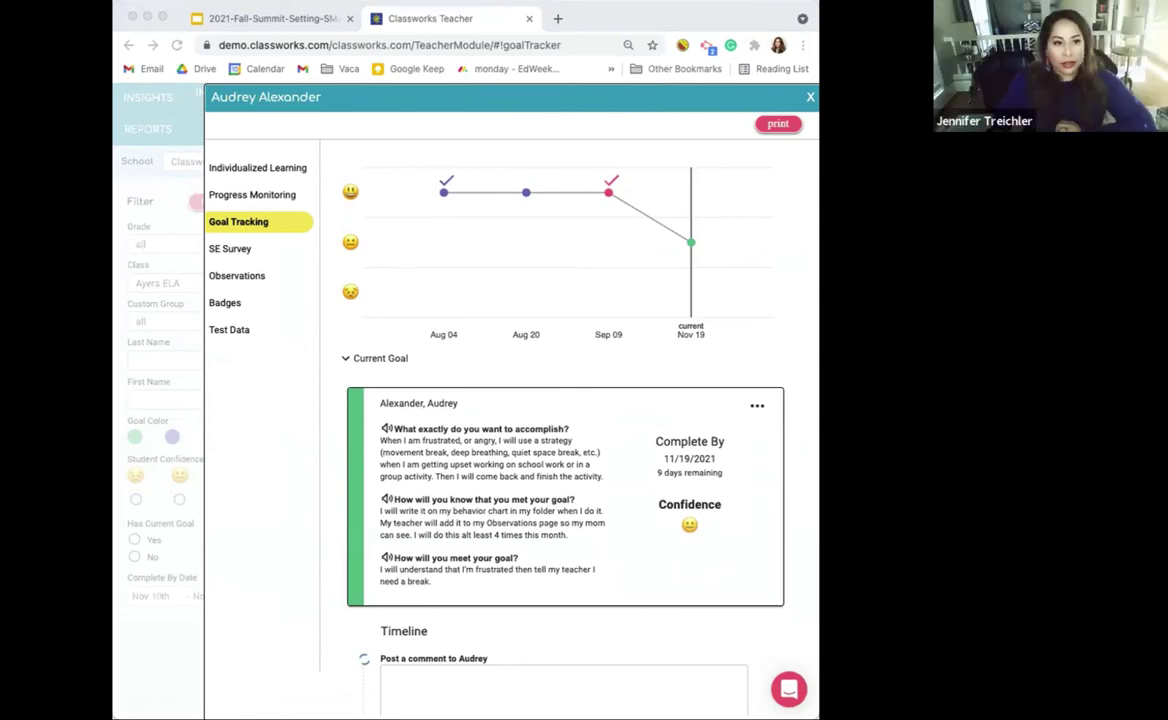
- Switch to the incognito browser window with the Classworks Student site and open the student's Goal Tracker
{"action": "key", "text": "super+Tab"}
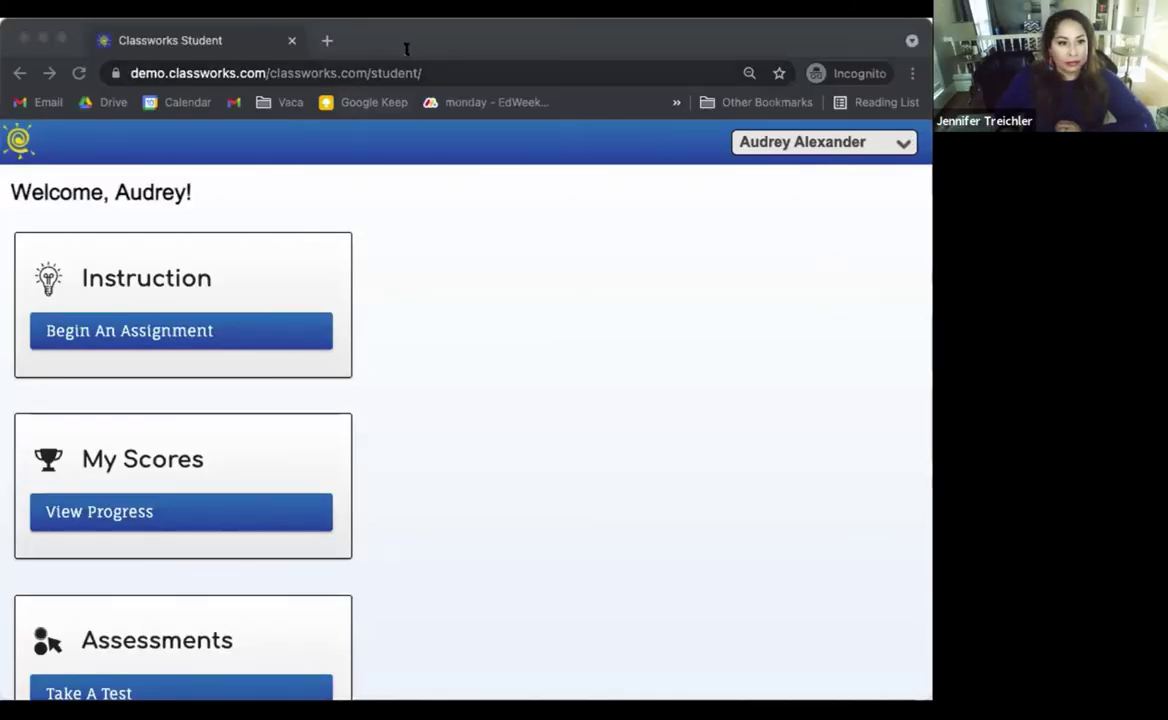
{"action": "left_click", "coordinate": [300, 73]}
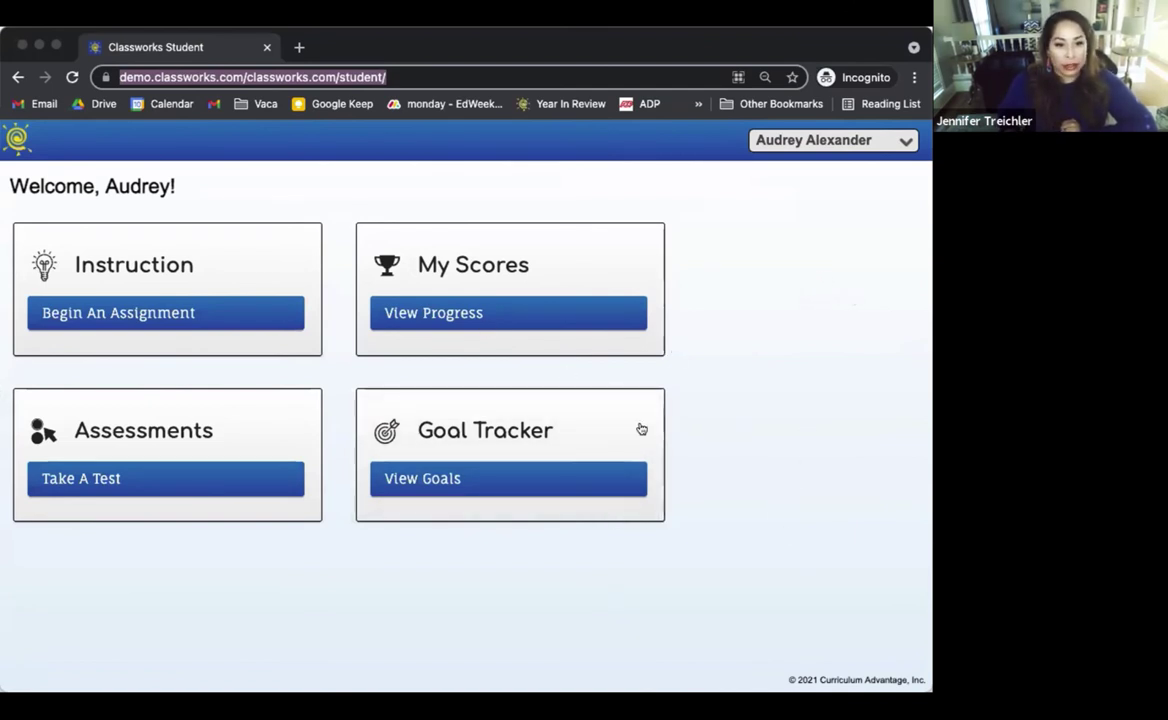
{"action": "left_click", "coordinate": [510, 480]}
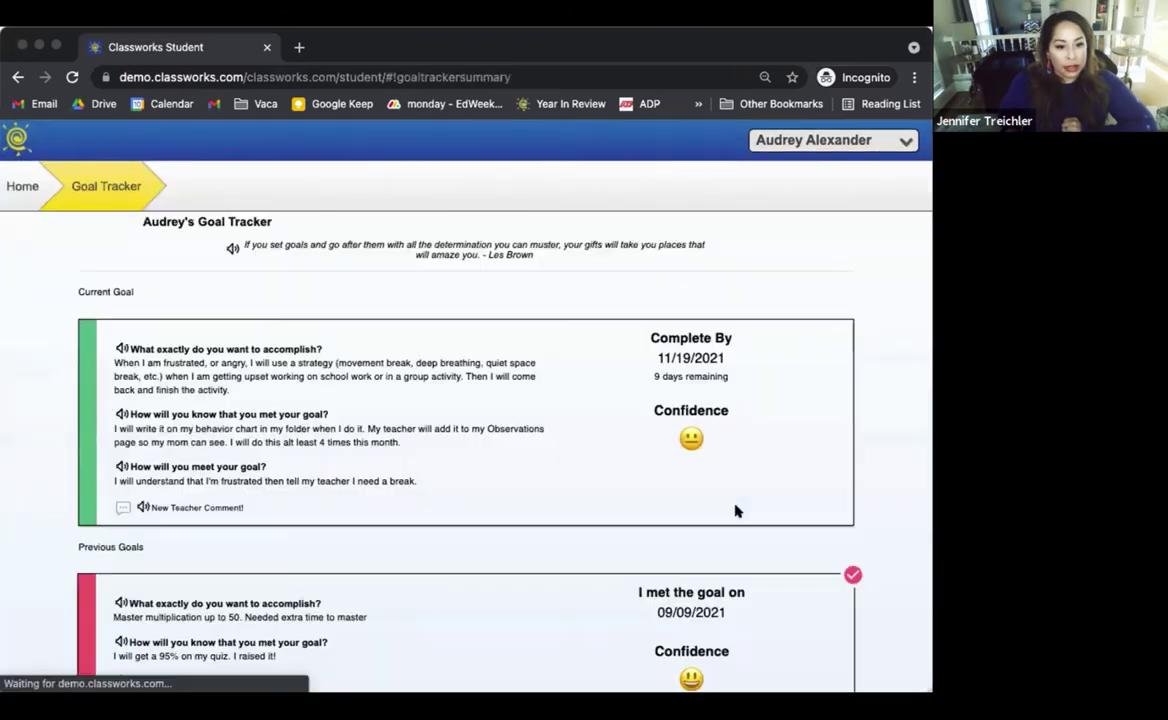
- Point out the Current Goal section in the student's Goal Tracker and open the current goal
{"action": "scroll", "coordinate": [550, 270], "scroll_direction": "down", "scroll_amount": 1}
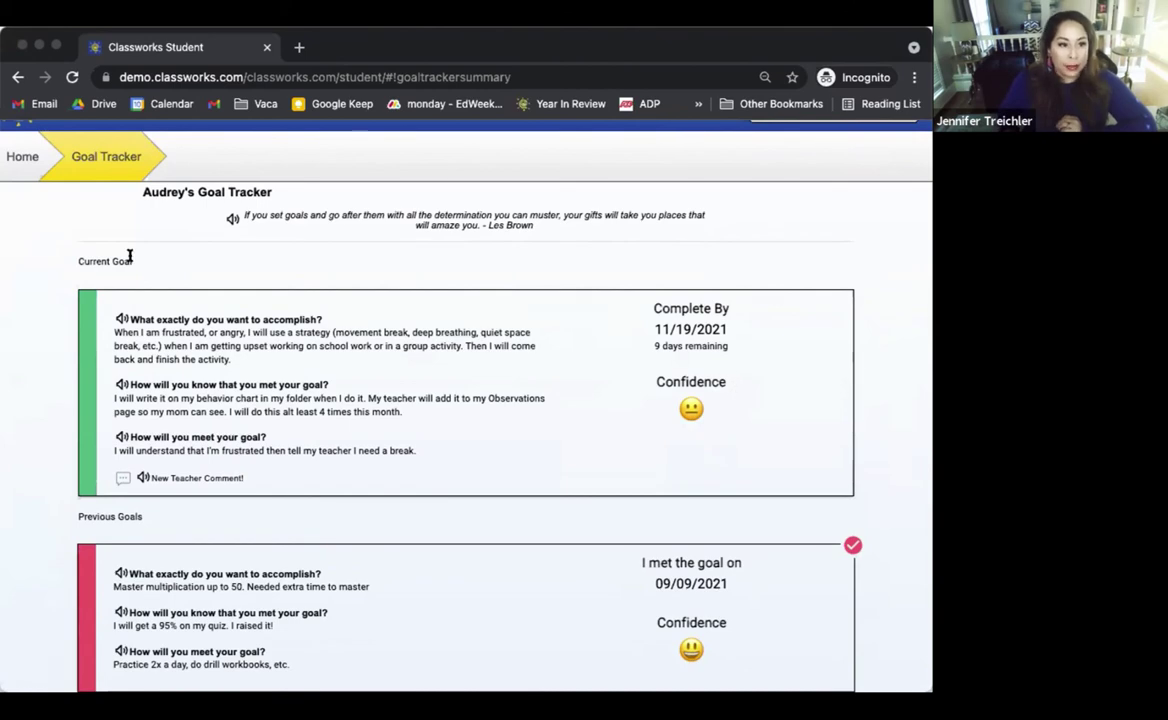
{"action": "left_click_drag", "start_coordinate": [77, 260], "coordinate": [155, 265]}
{"action": "left_click", "coordinate": [400, 300]}
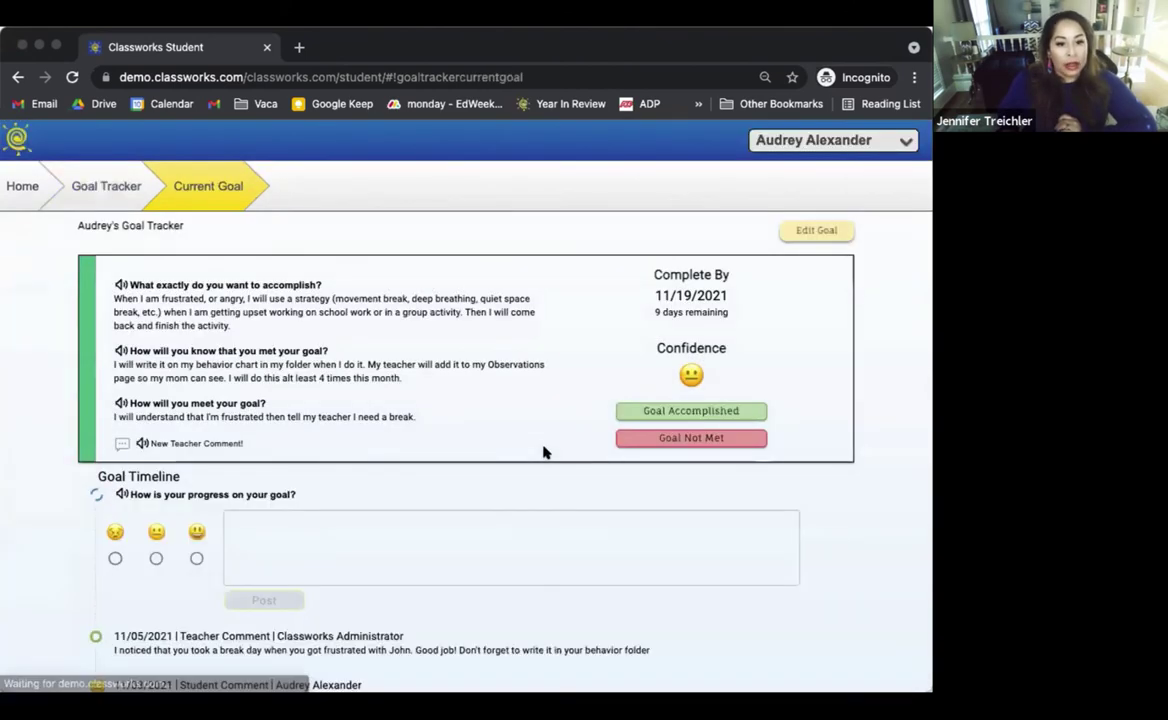
- Return to the student's Goal Tracker summary and look over the current goal, its teacher comment notice and the previous goals
{"action": "left_click", "coordinate": [117, 191]}
{"action": "scroll", "coordinate": [394, 394], "scroll_direction": "down", "scroll_amount": 5}
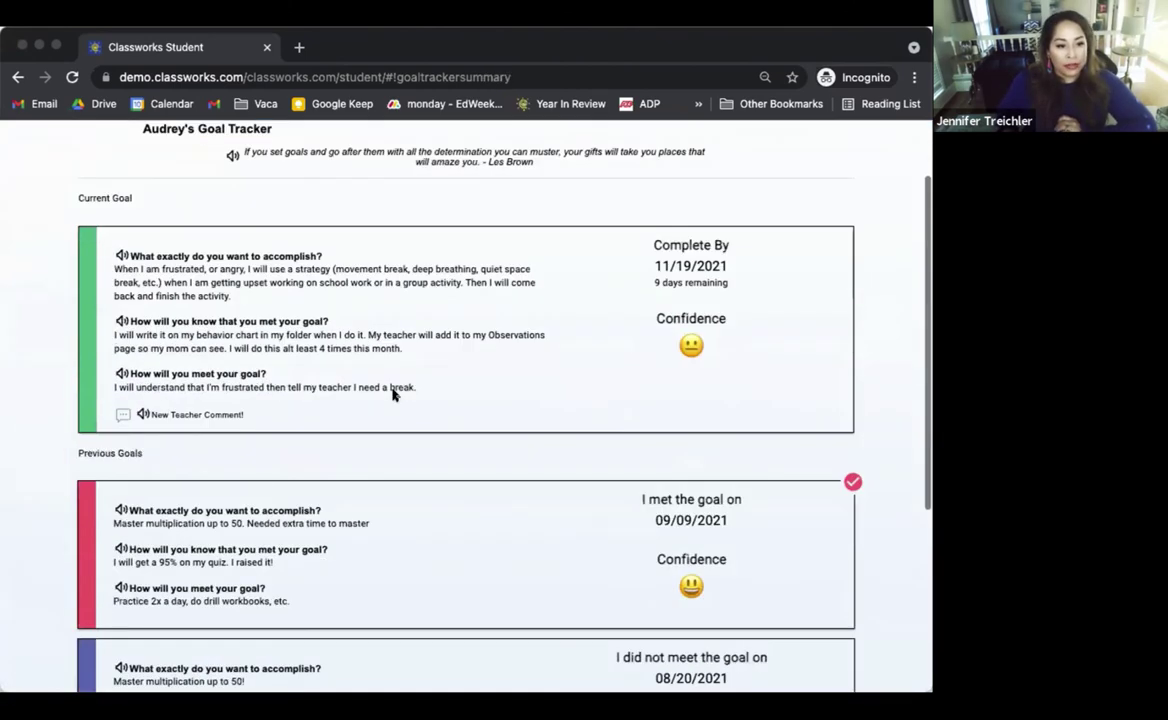
{"action": "scroll", "coordinate": [386, 618], "scroll_direction": "down", "scroll_amount": 2}
{"action": "scroll", "coordinate": [386, 618], "scroll_direction": "up", "scroll_amount": 5}
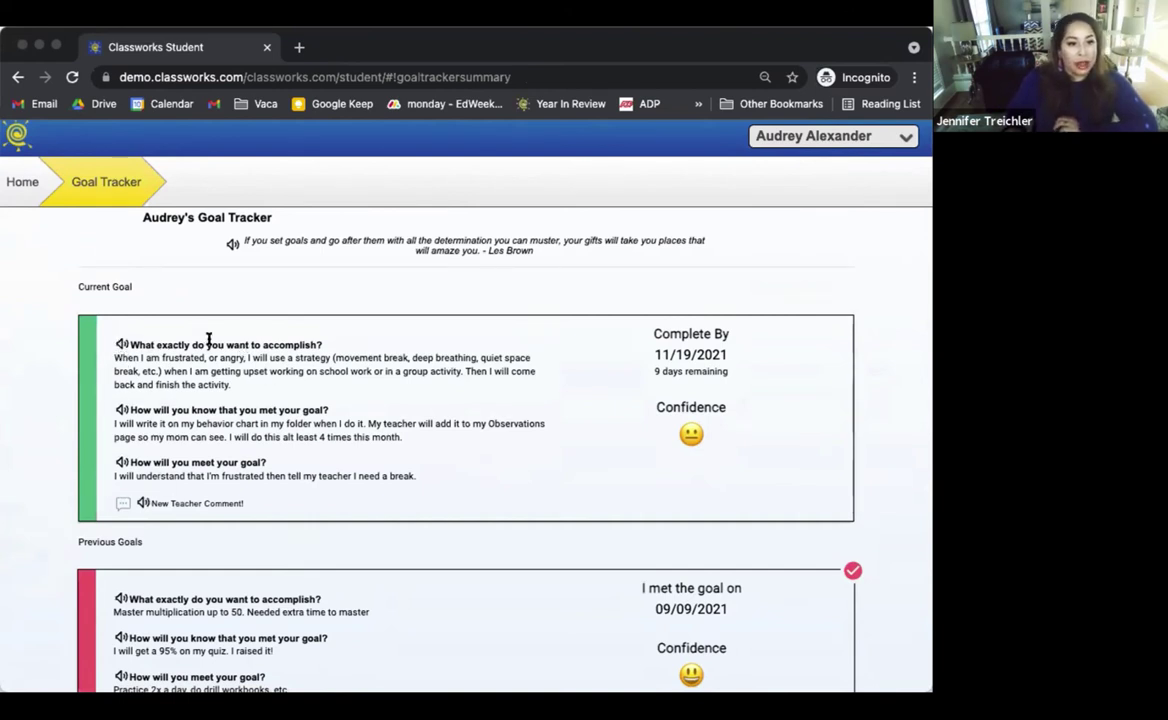
{"action": "scroll", "coordinate": [300, 300], "scroll_direction": "down", "scroll_amount": 1}
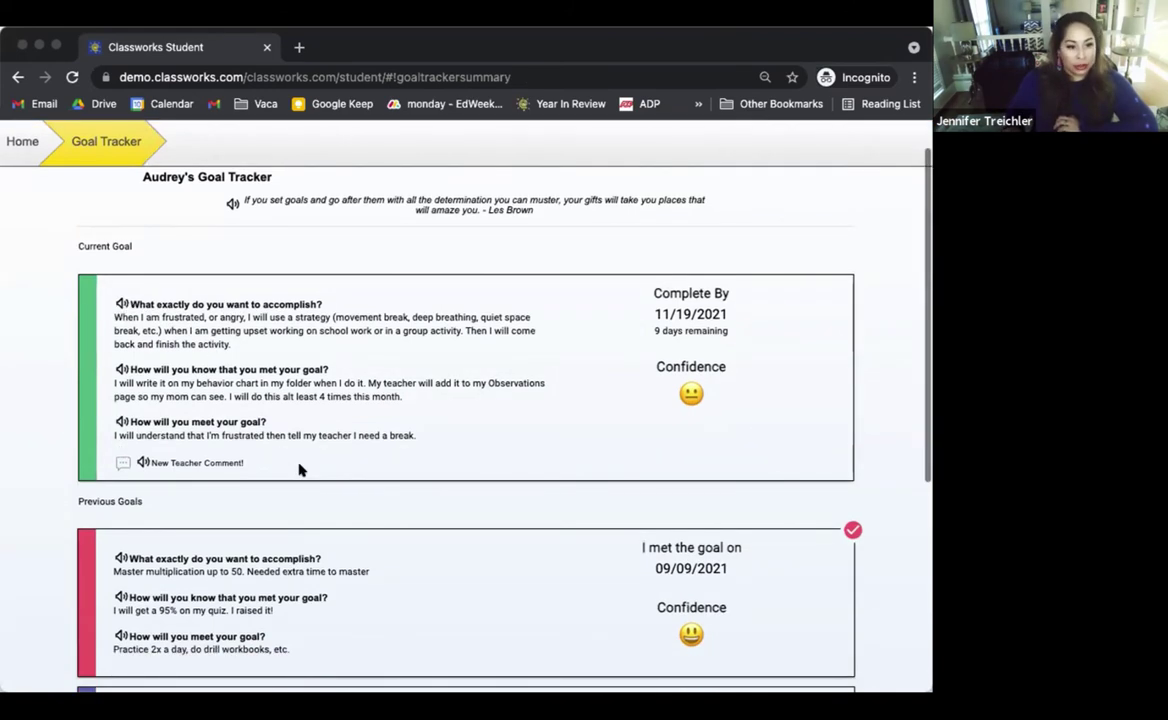
{"action": "scroll", "coordinate": [290, 468], "scroll_direction": "down", "scroll_amount": 1}
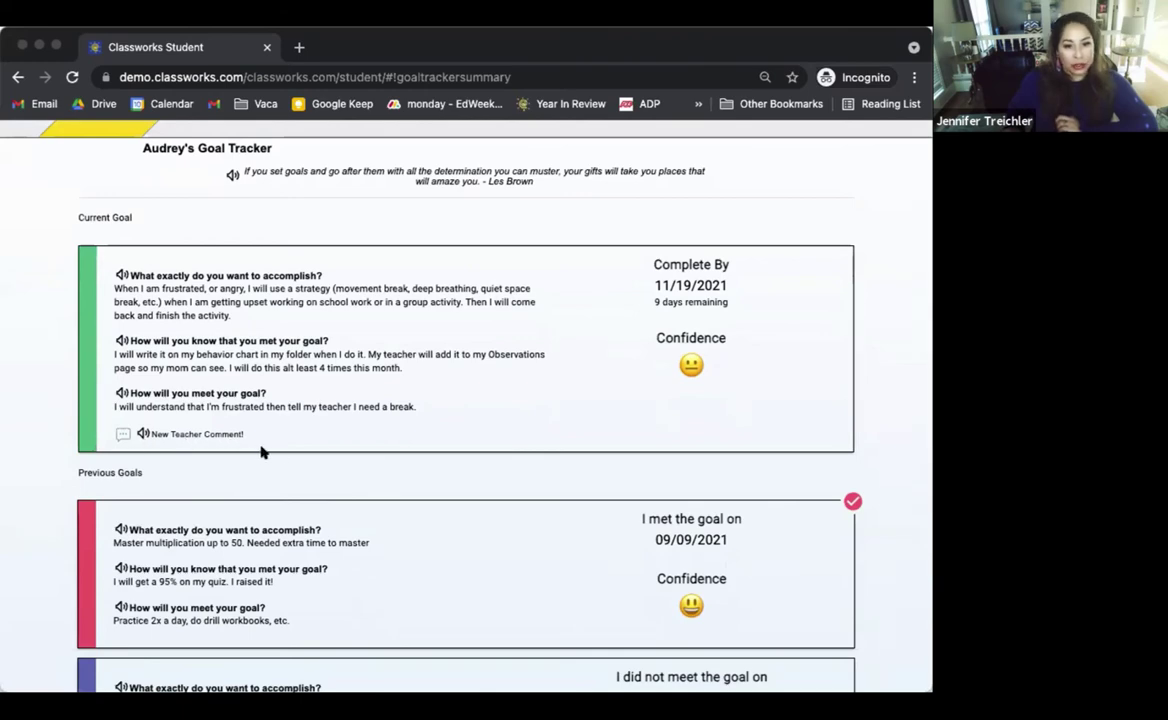
{"action": "scroll", "coordinate": [450, 352], "scroll_direction": "right", "scroll_amount": 1}
- Open the student's current goal and examine the progress comment box, the confidence choices and the goal timeline
{"action": "left_click", "coordinate": [465, 337]}
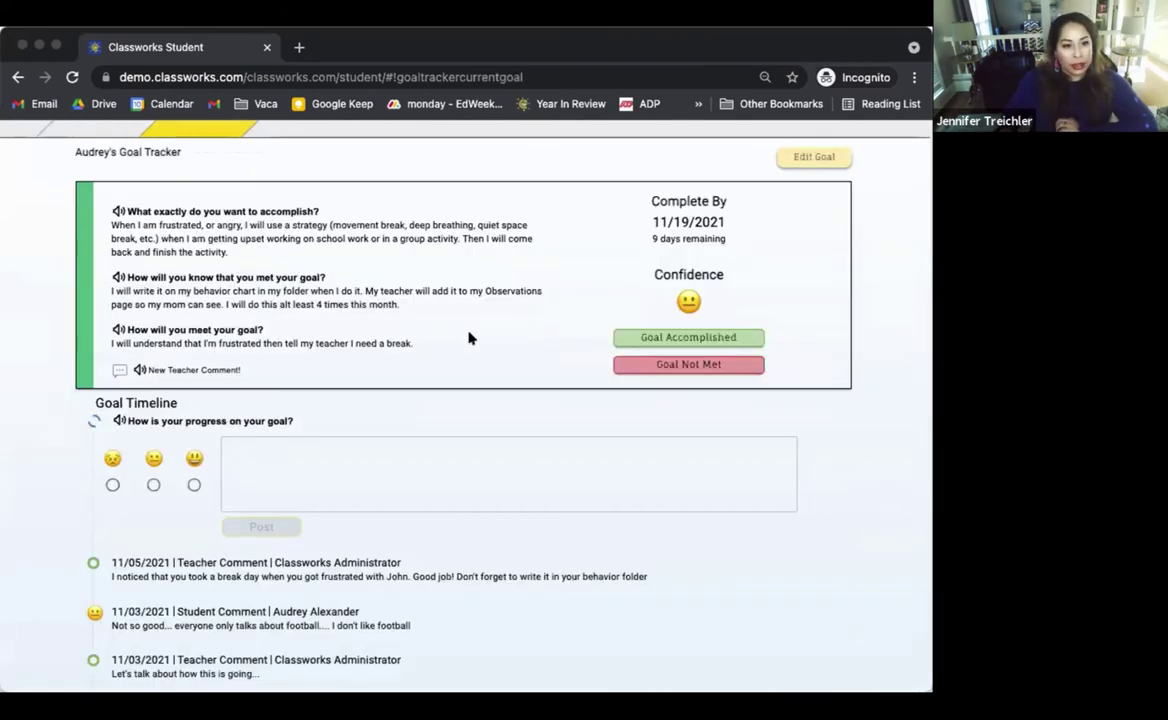
{"action": "scroll", "coordinate": [468, 337], "scroll_direction": "up", "scroll_amount": 2}
{"action": "scroll", "coordinate": [469, 339], "scroll_direction": "down", "scroll_amount": 3}
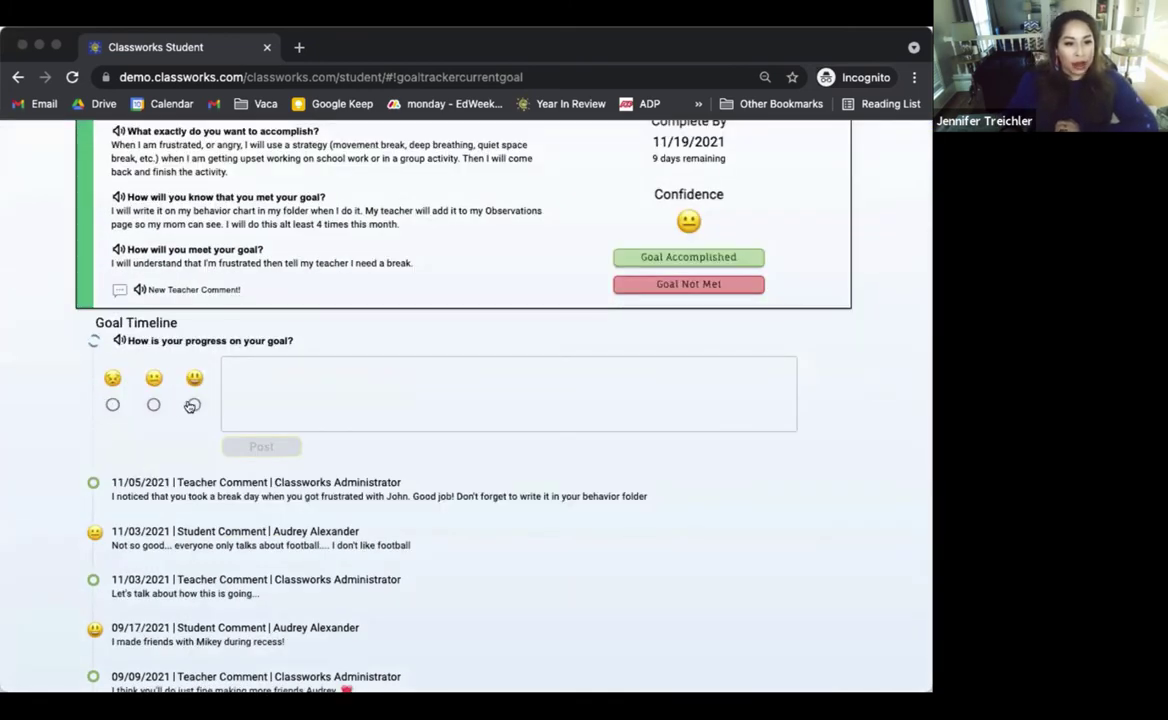
{"action": "left_click", "coordinate": [400, 424]}
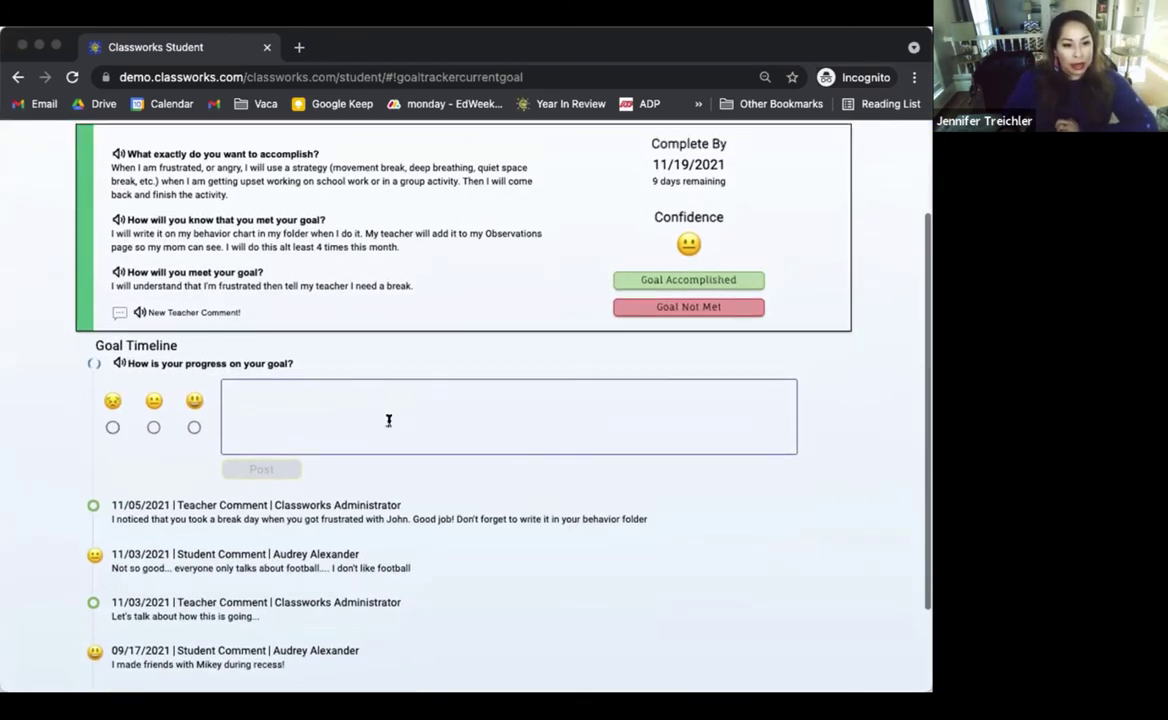
{"action": "scroll", "coordinate": [372, 374], "scroll_direction": "down", "scroll_amount": 3}
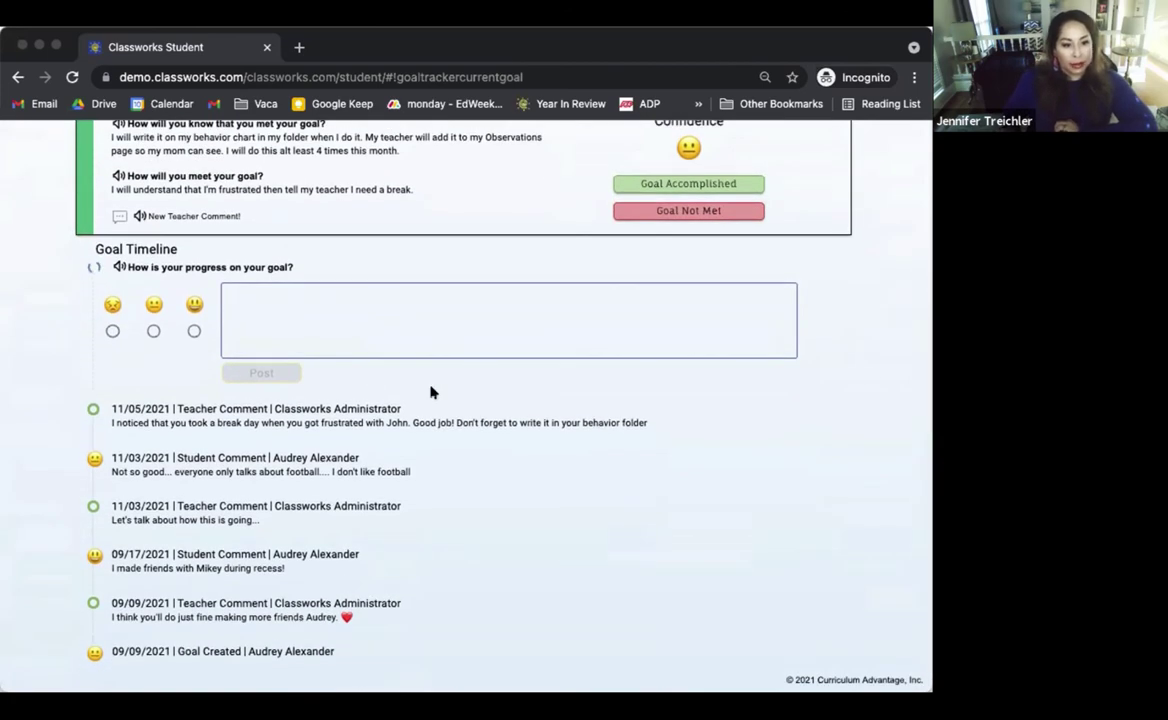
{"action": "scroll", "coordinate": [430, 392], "scroll_direction": "up", "scroll_amount": 5}
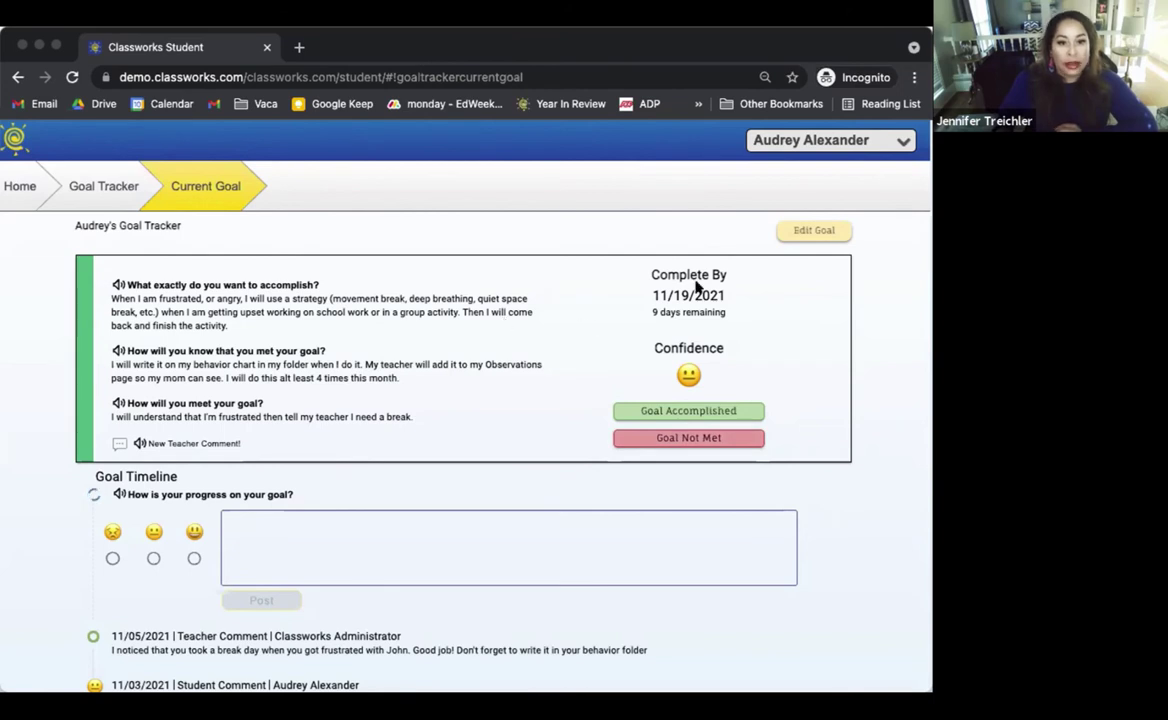
{"action": "scroll", "coordinate": [588, 306], "scroll_direction": "down", "scroll_amount": 2}
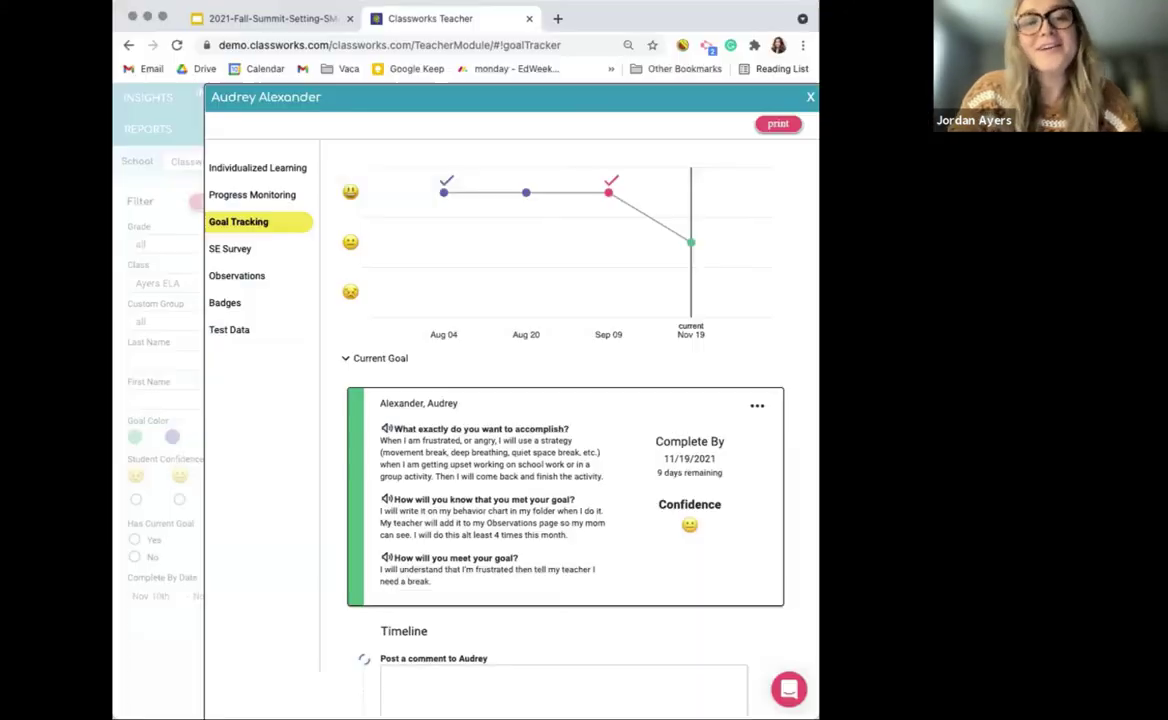
- Switch to the goal-setting presentation in Google Slides
{"action": "left_click", "coordinate": [298, 17]}
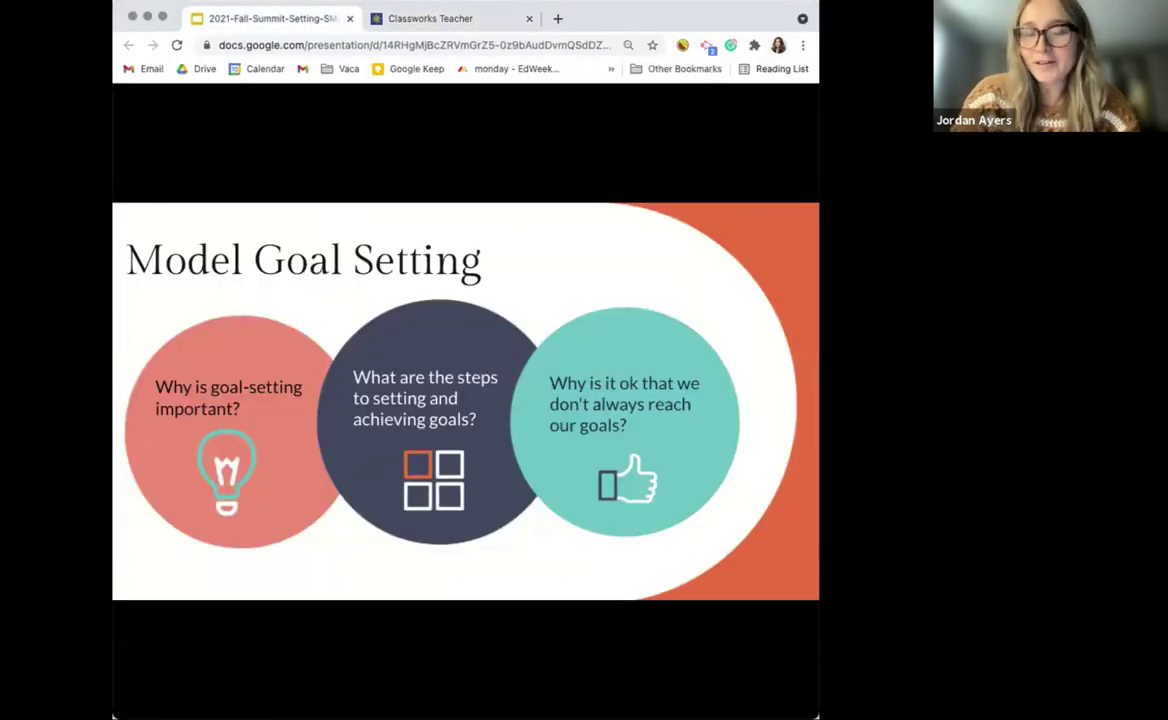